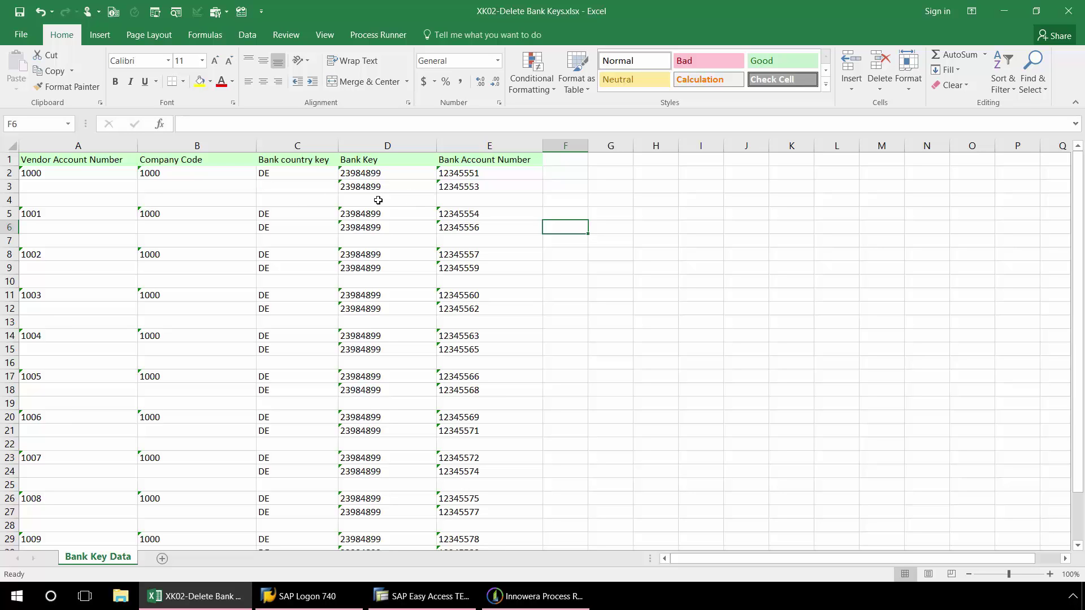
Display vendor 1000's payment transactions in company code 1000 with XK03, then return to SAP Easy Access.
left_click(408, 597)
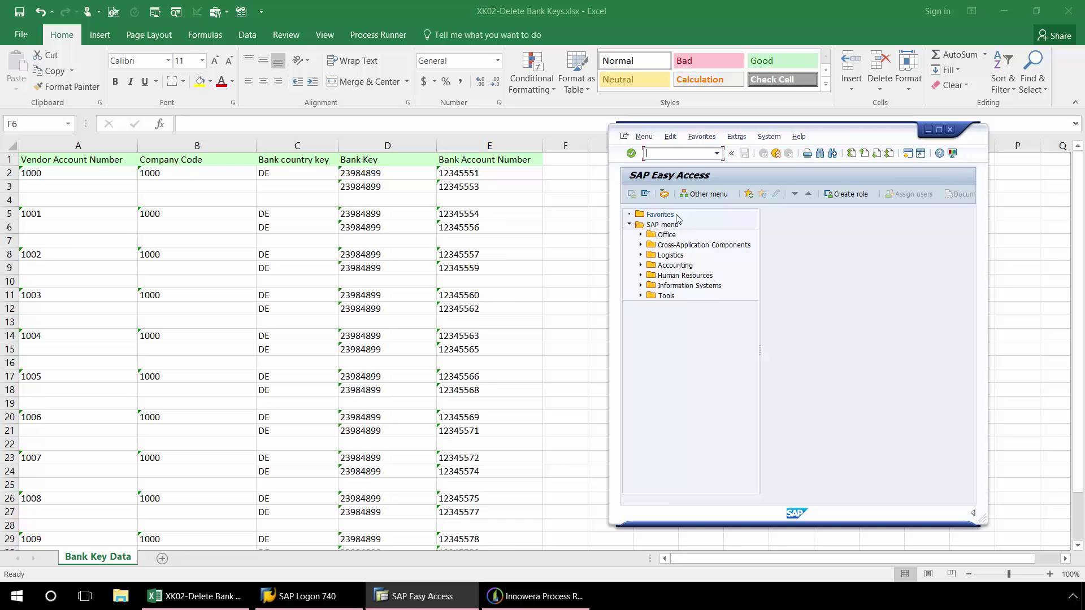
type("XK03")
key("Return")
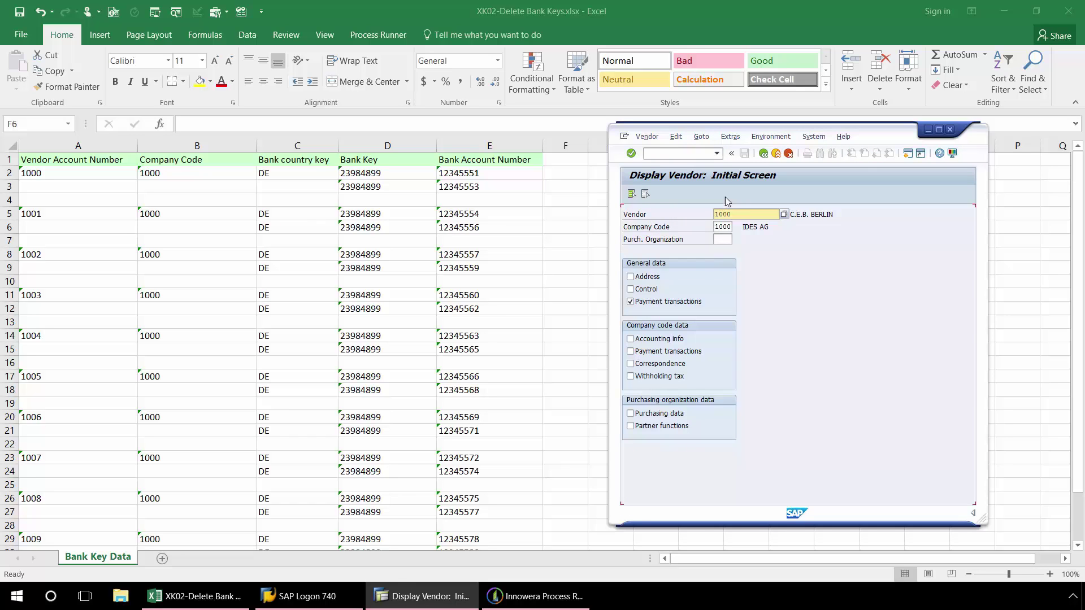
left_click(631, 153)
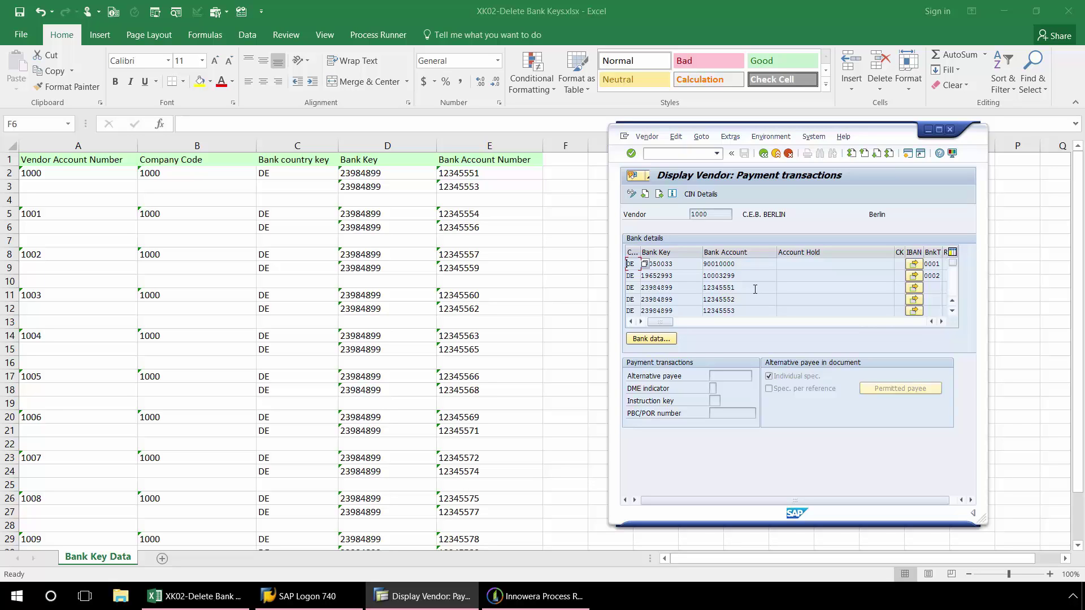
key("shift+F3")
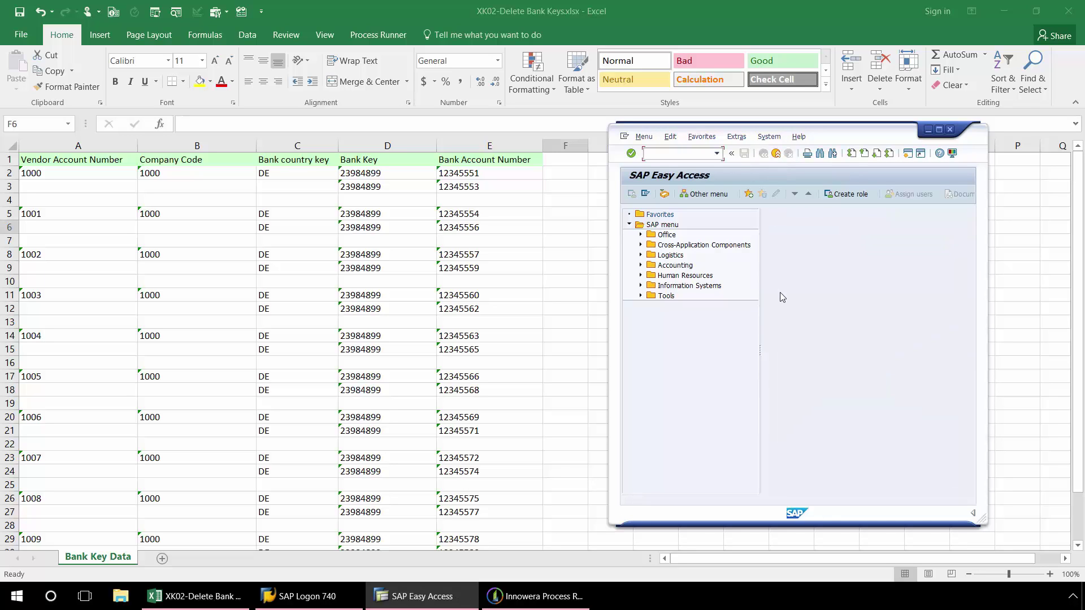
Minimize SAP and Excel, then bring up SAP Easy Access's Customize Local Layout options.
left_click(926, 130)
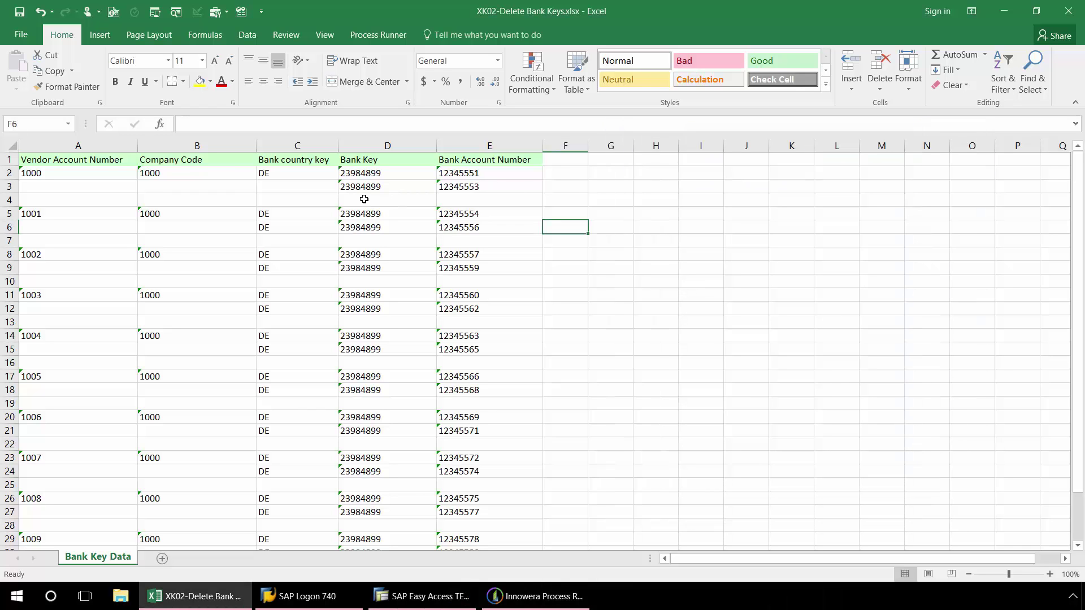
left_click(1014, 14)
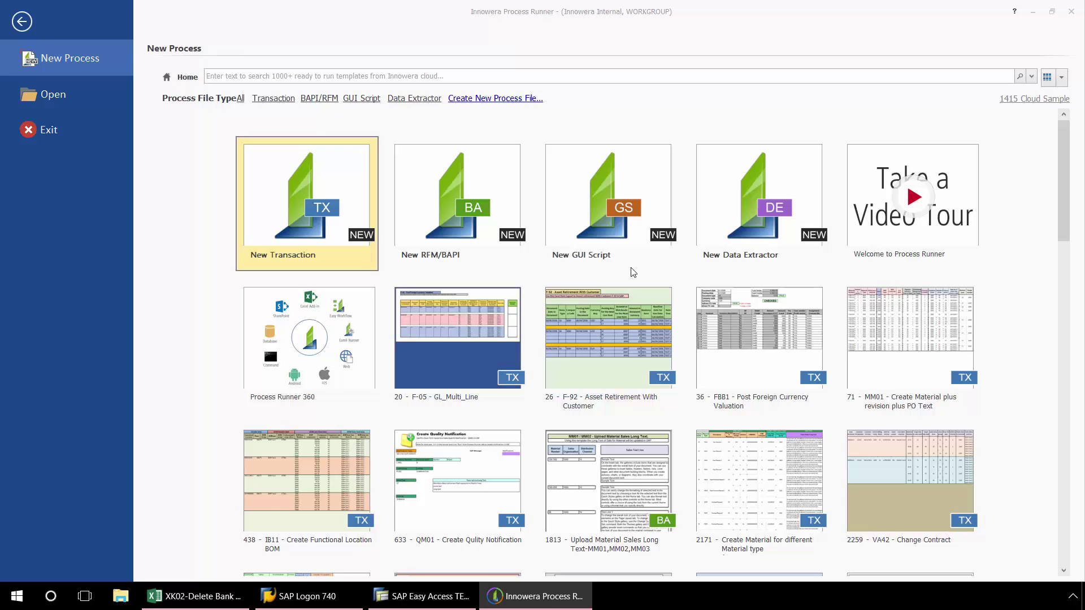
left_click(410, 596)
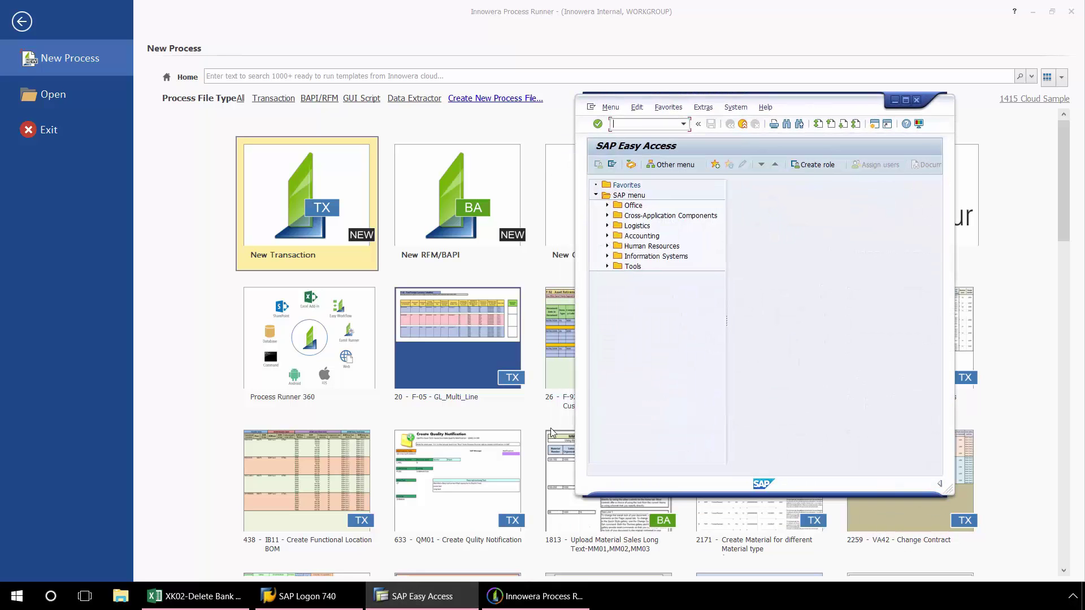
left_click(919, 125)
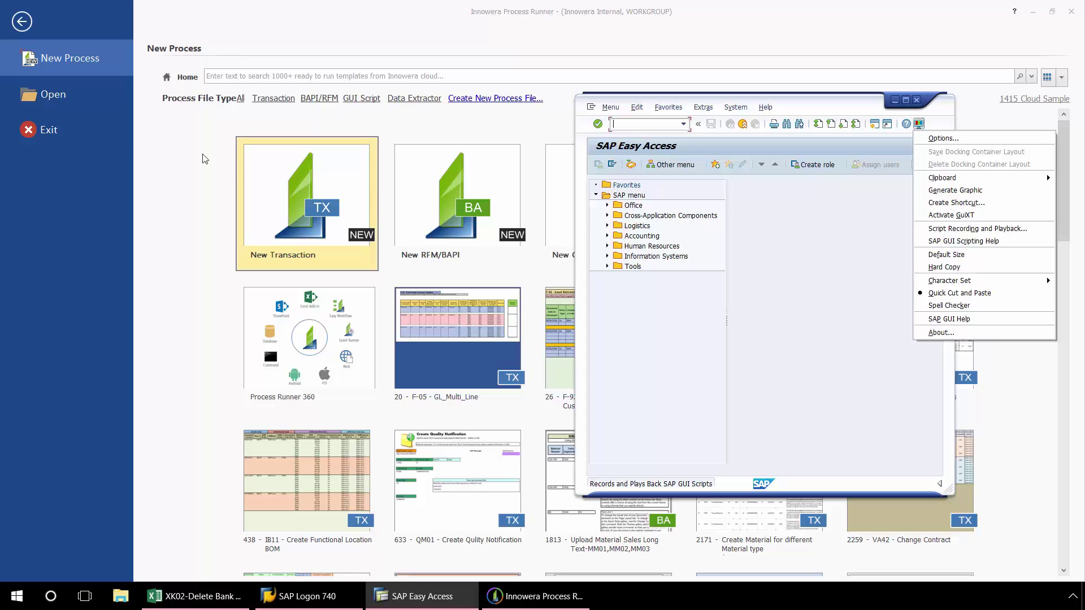
Read the Help topic 'How to enable scripting in SAP?' under the SAP GUI section.
left_click(53, 93)
left_click(22, 22)
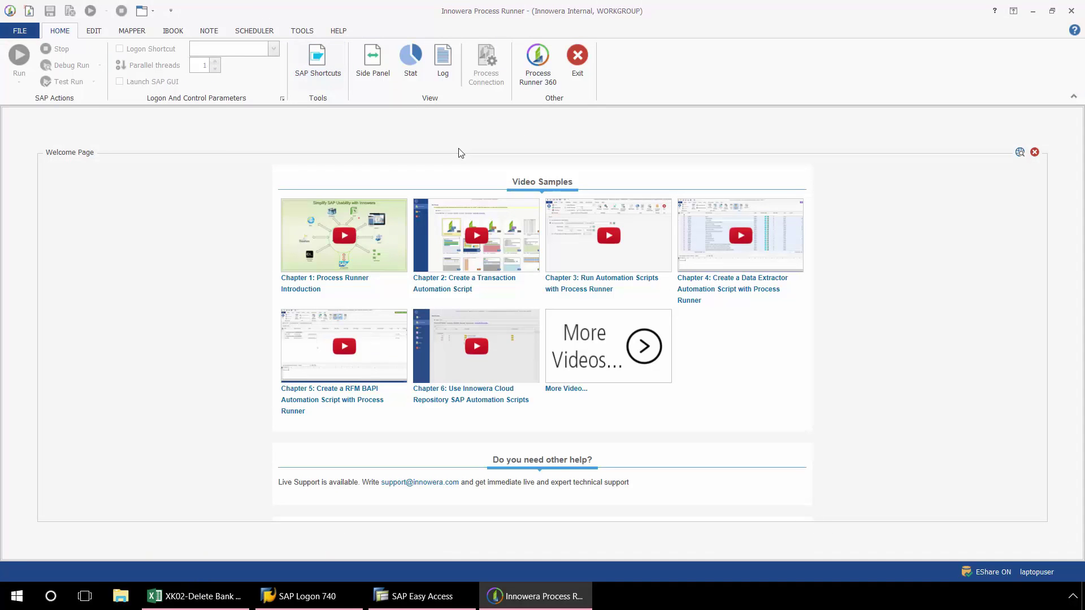
left_click(338, 32)
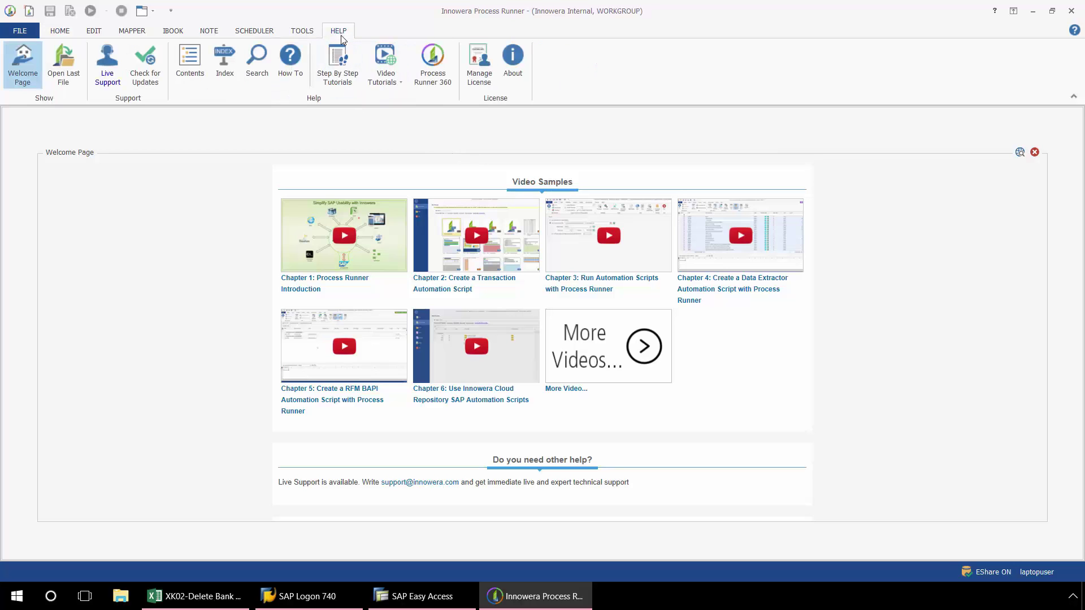
left_click(189, 63)
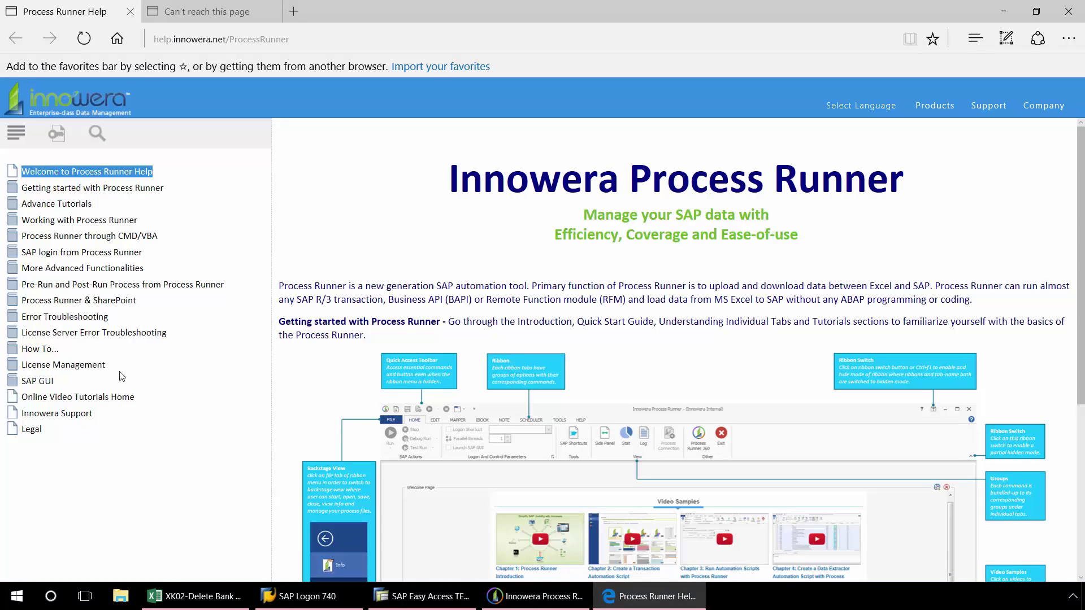
left_click(40, 383)
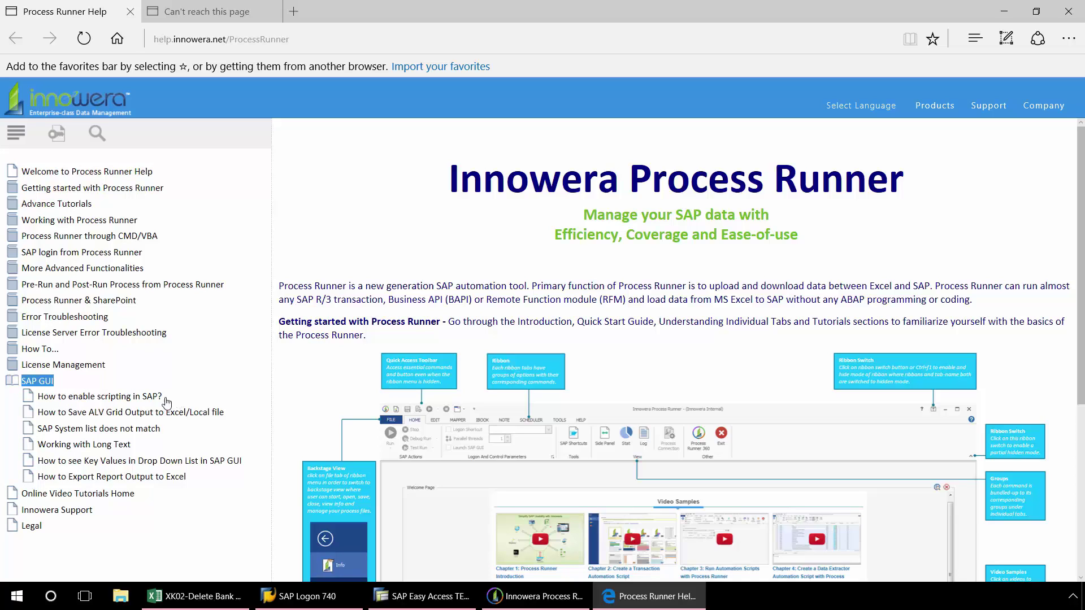
left_click(129, 399)
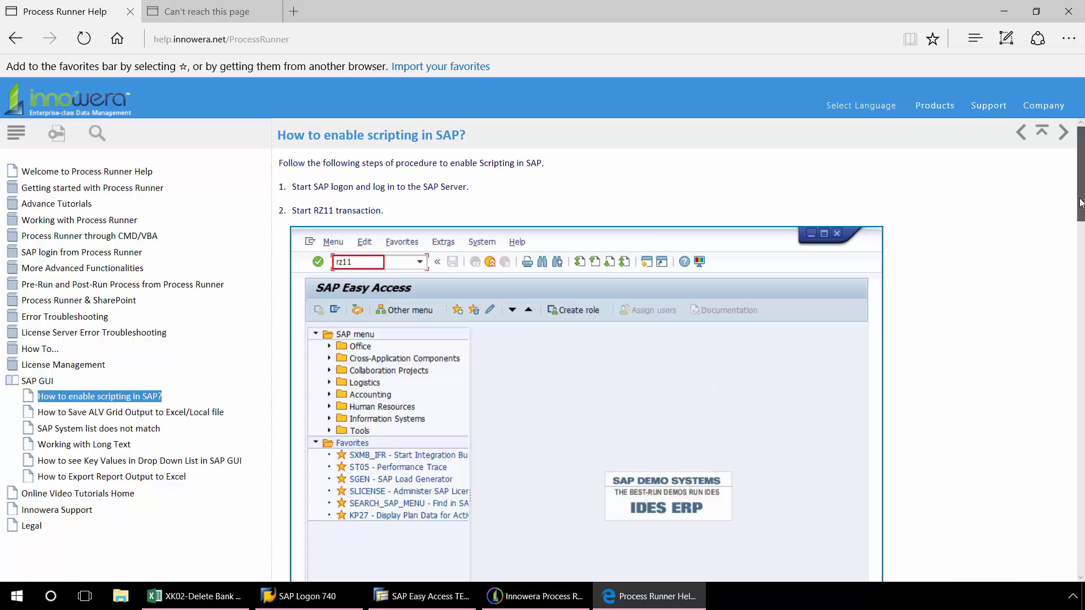
left_click_drag(1081, 204, 1058, 175)
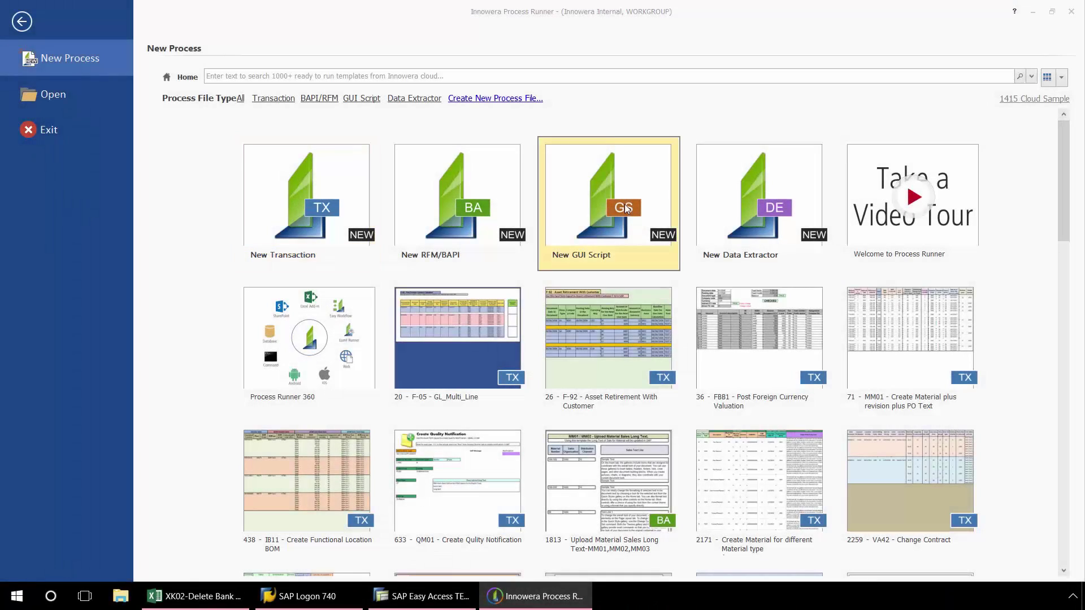
Create a GUI Script process for transaction XK02 using 'Start and use new SAP GUI Session'.
left_click(625, 209)
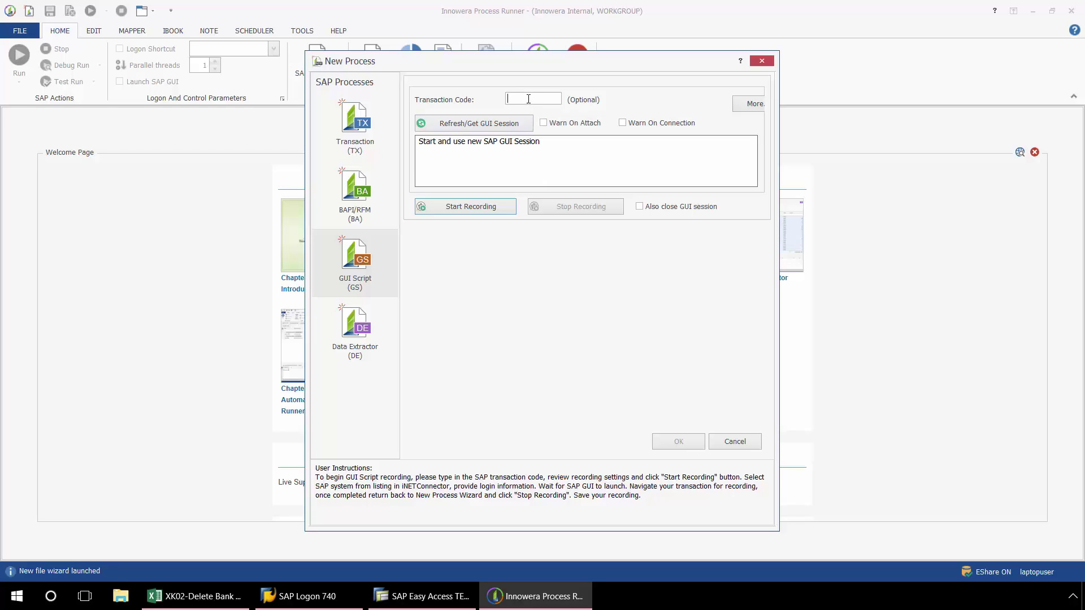
type("XK02")
left_click(510, 129)
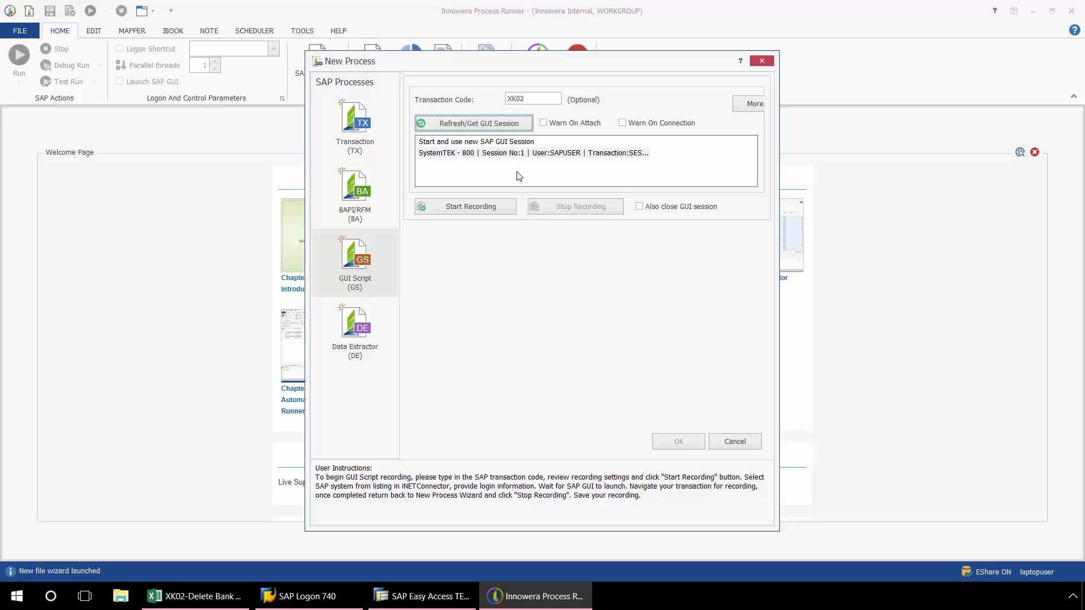
left_click(509, 143)
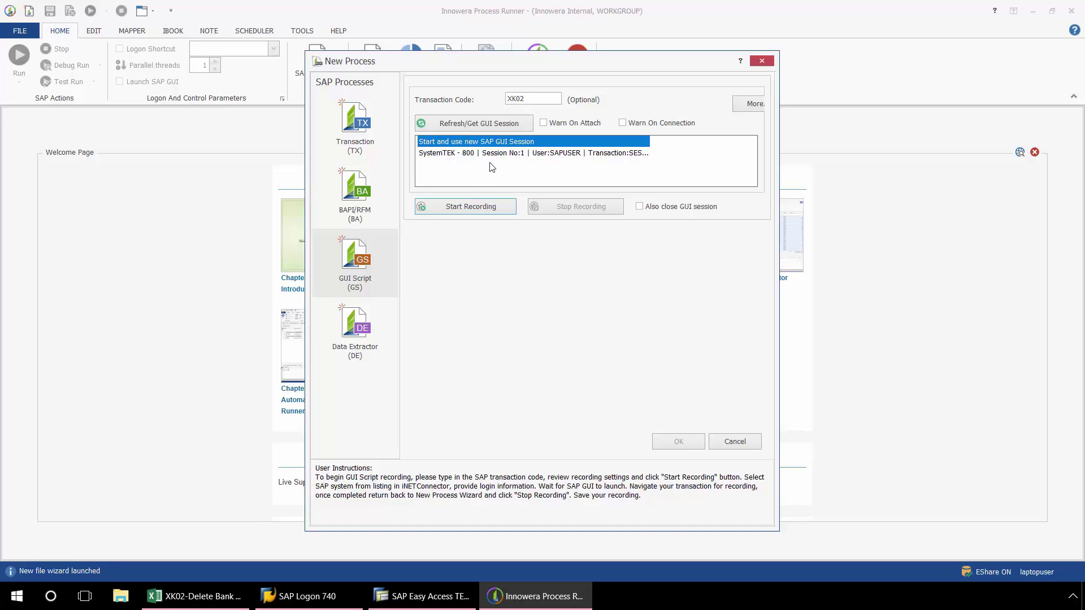
Start recording and log on to system LG_47 with the account password.
left_click(483, 208)
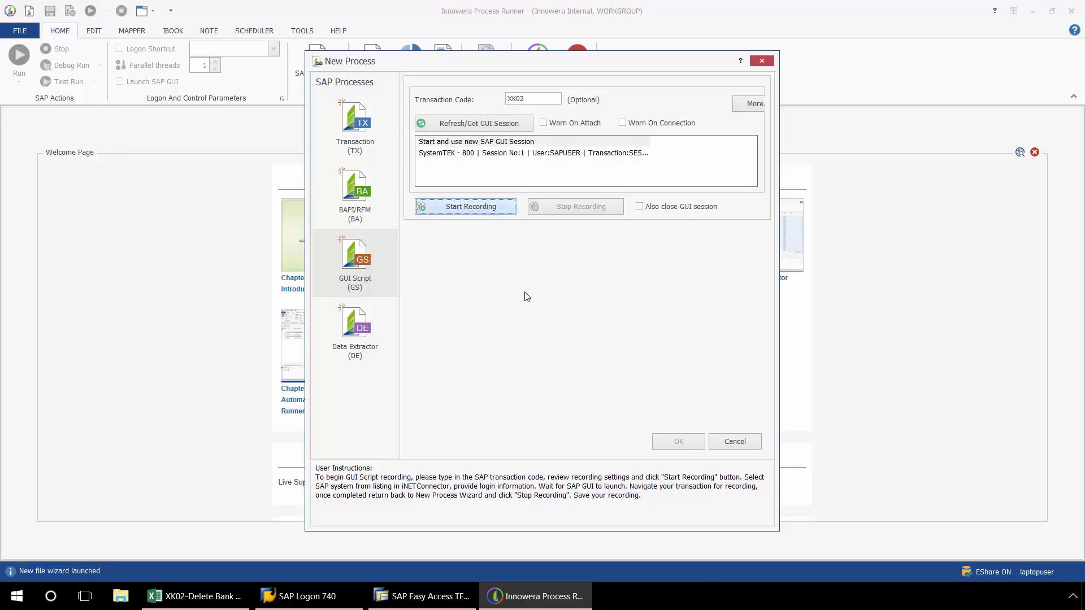
left_click_drag(525, 296, 526, 350)
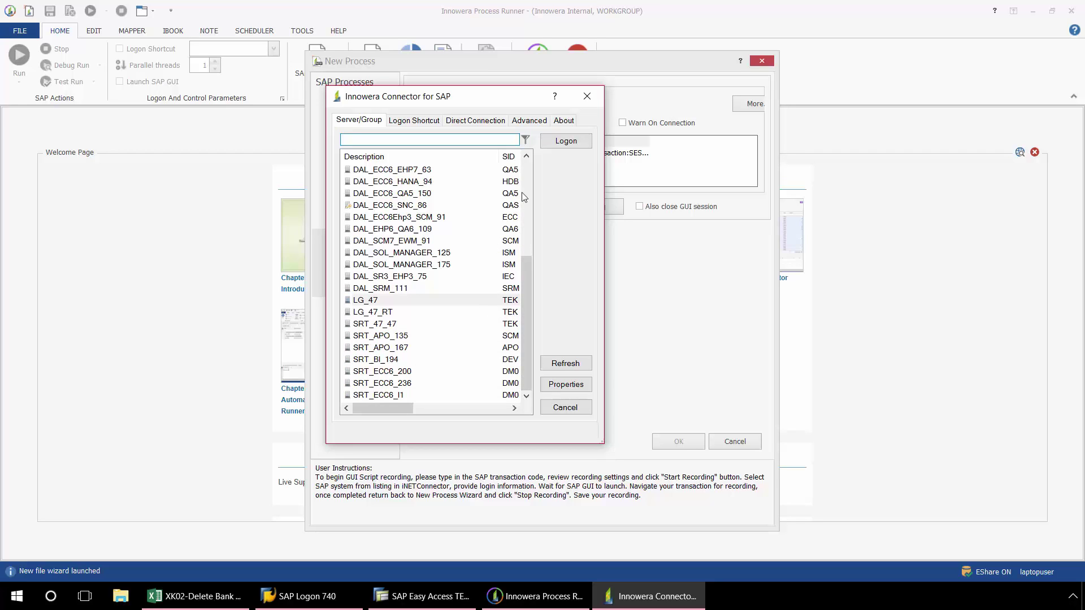
left_click(556, 142)
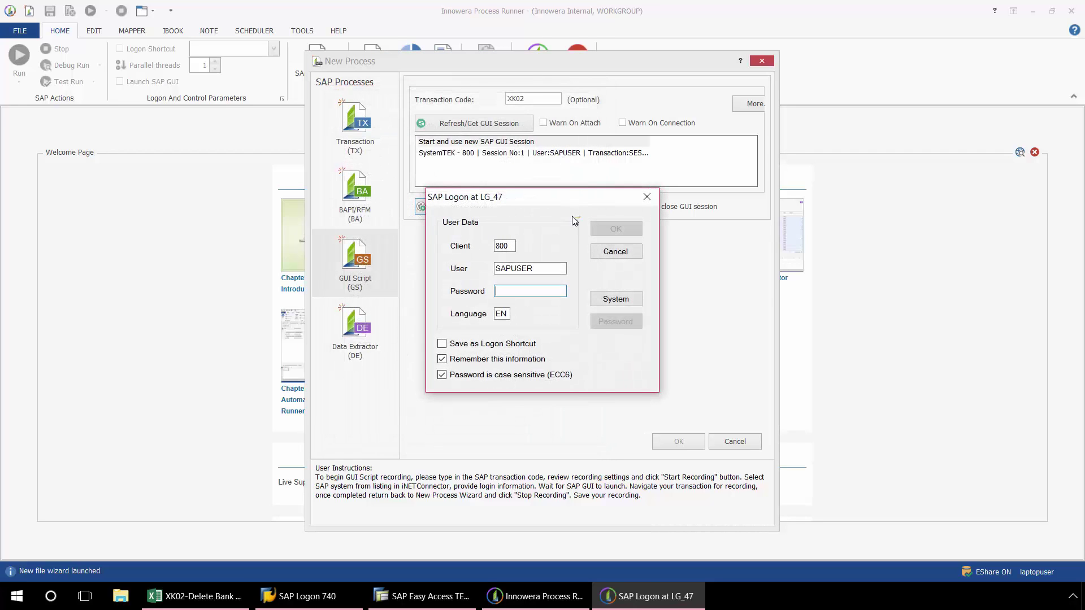
type("****")
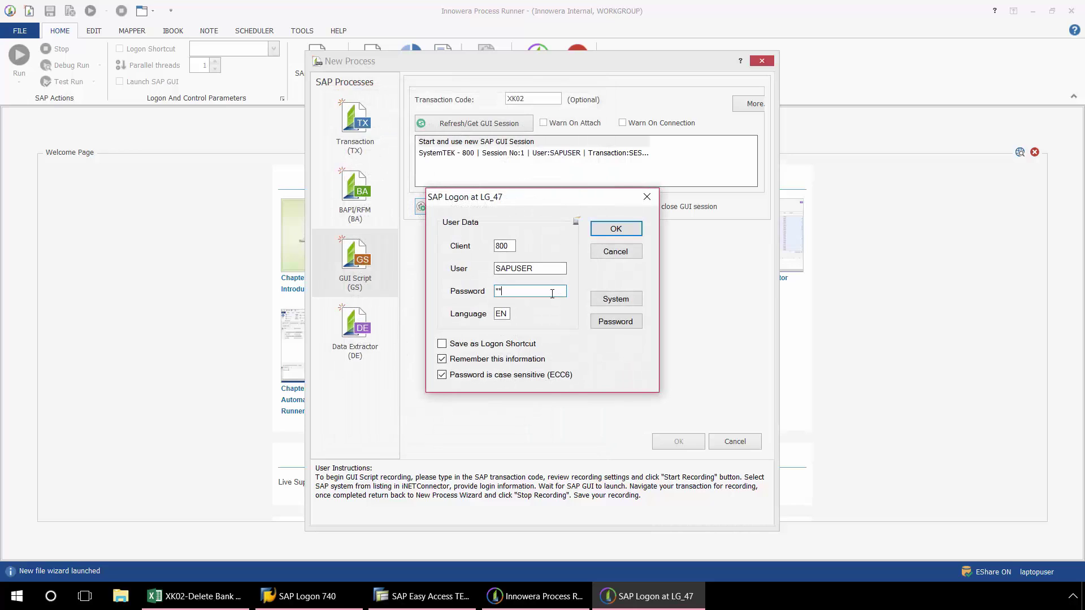
left_click(603, 230)
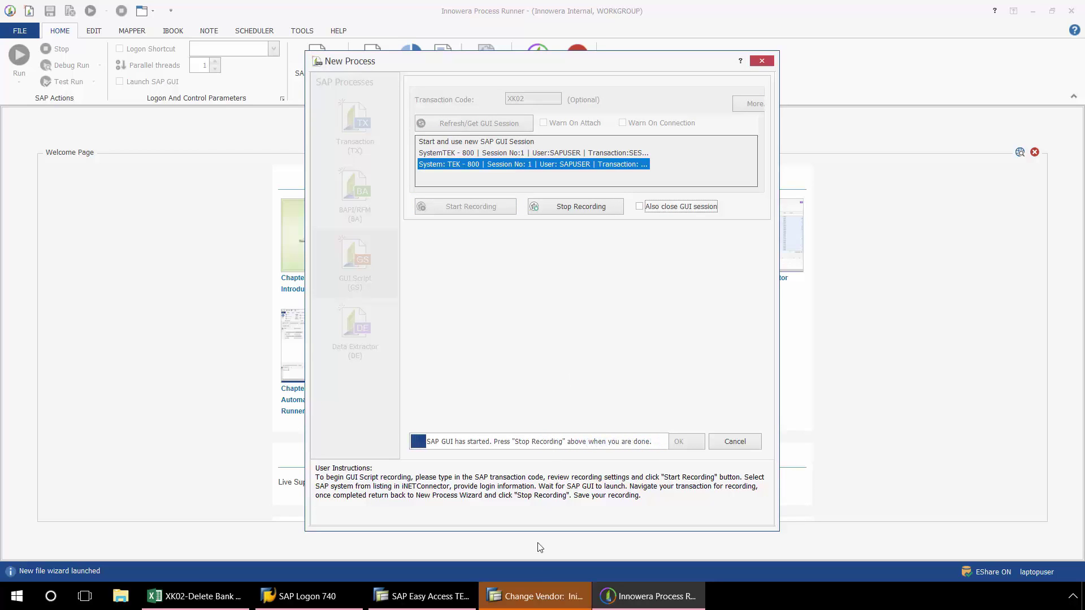
In XK02, open vendor 1000, company code 1000 with Payment transactions ticked.
left_click(537, 598)
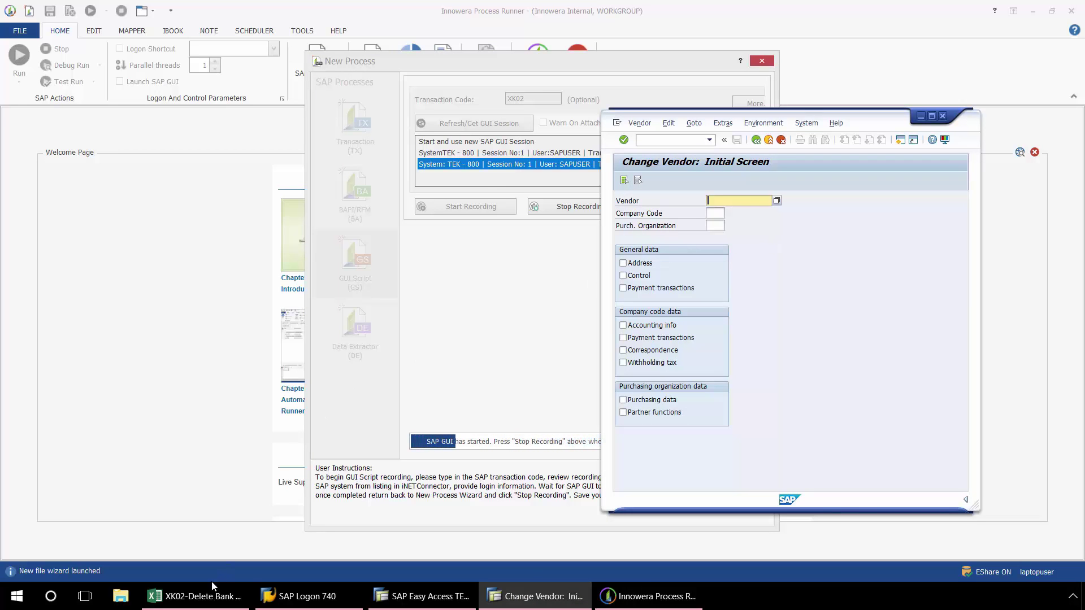
left_click(205, 595)
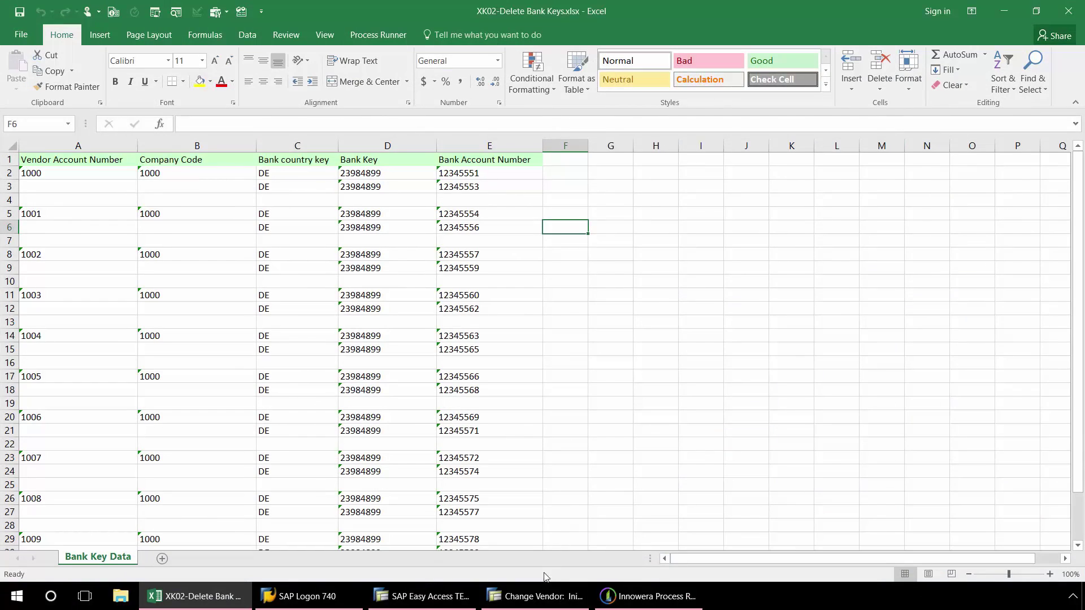
left_click(565, 596)
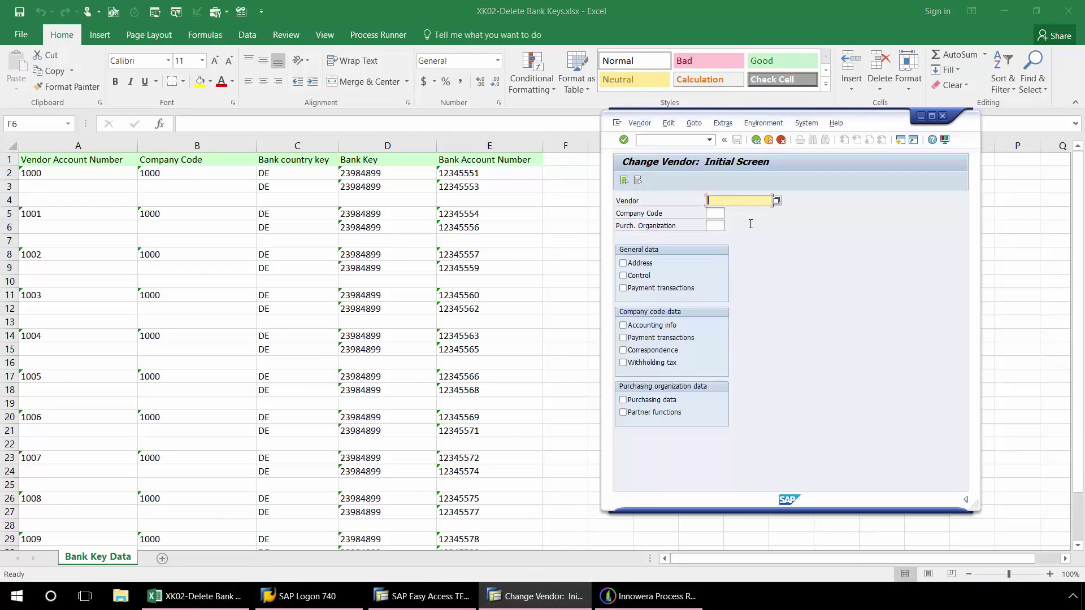
type("100")
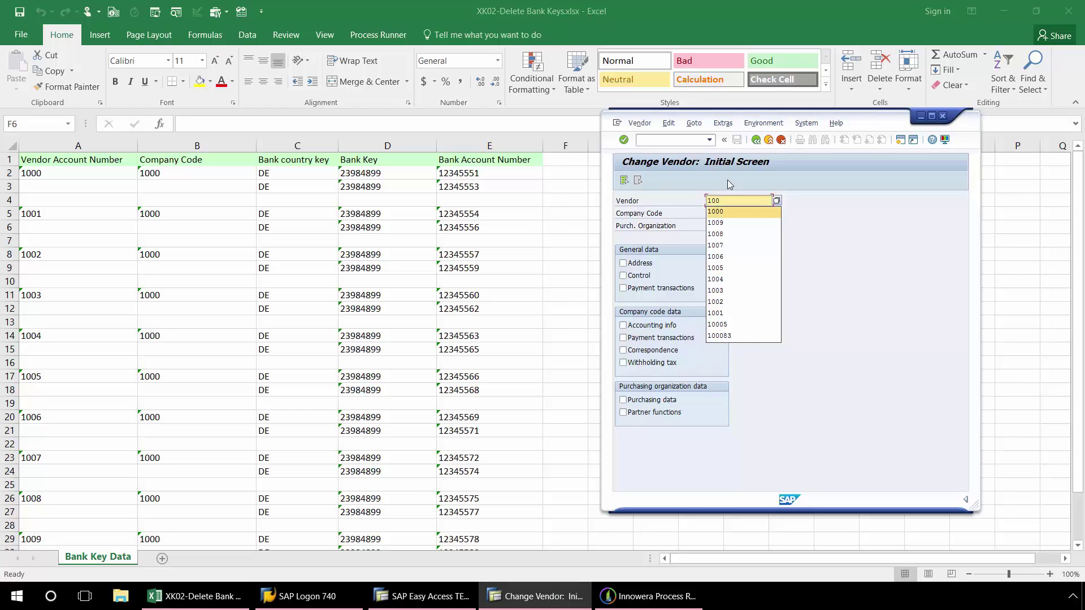
left_click(722, 214)
left_click(715, 216)
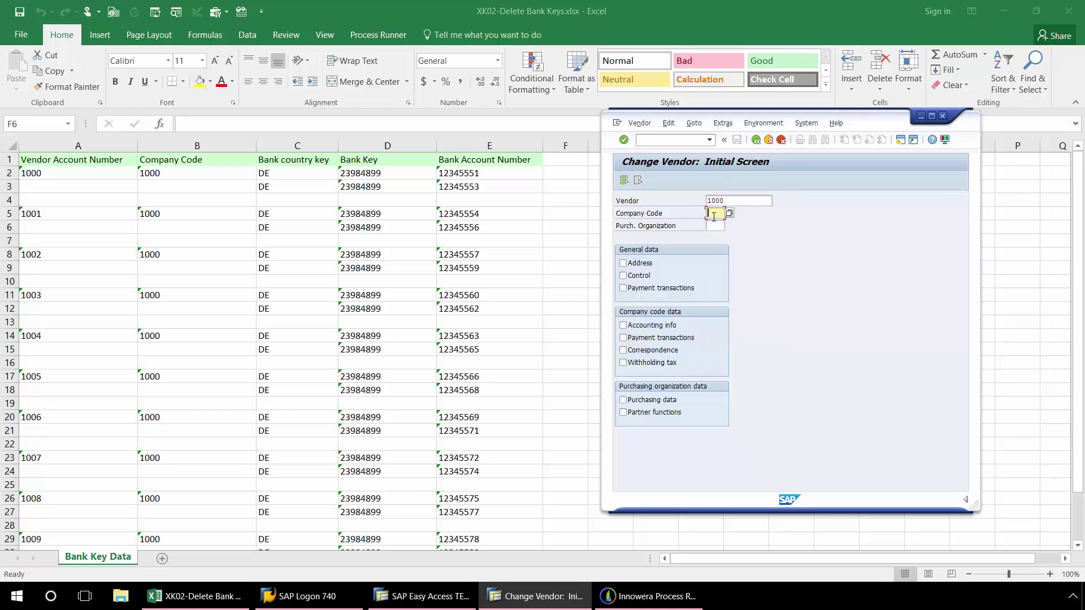
type("1000")
left_click(623, 289)
key("Return")
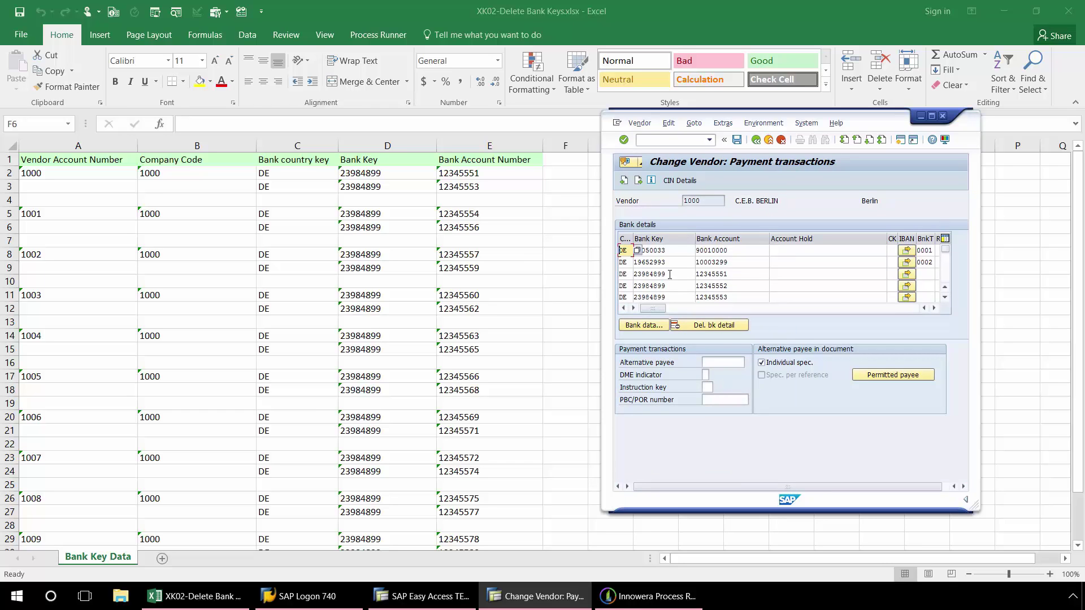
Delete the bank detail row with account 12345551 and save the vendor.
left_click(668, 274)
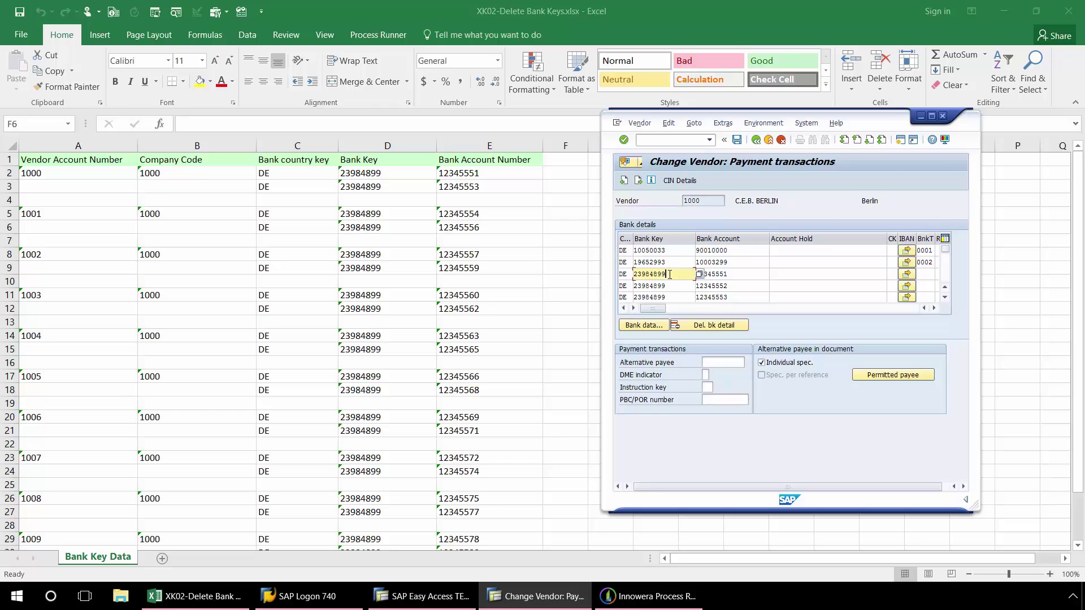
left_click(711, 327)
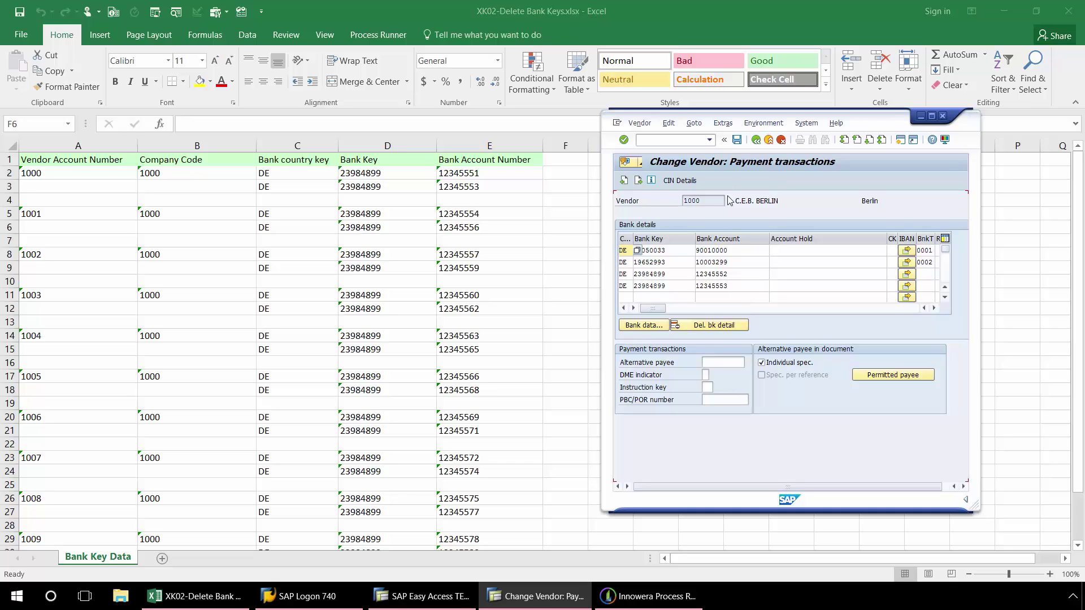
left_click(736, 140)
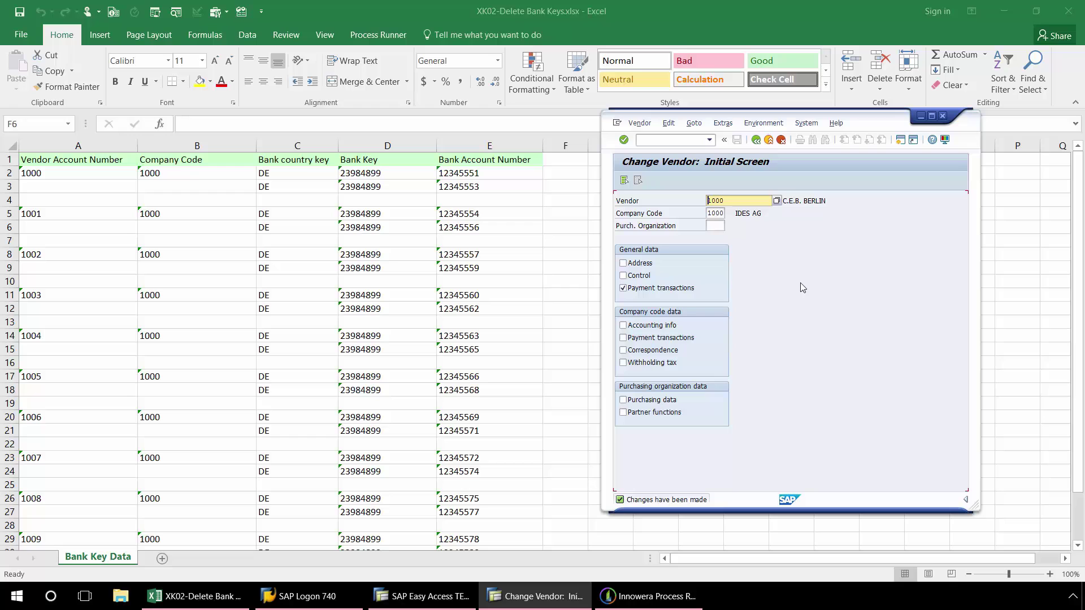
Stop the XK02 recording and enlarge the iBook data grid panel.
left_click(628, 602)
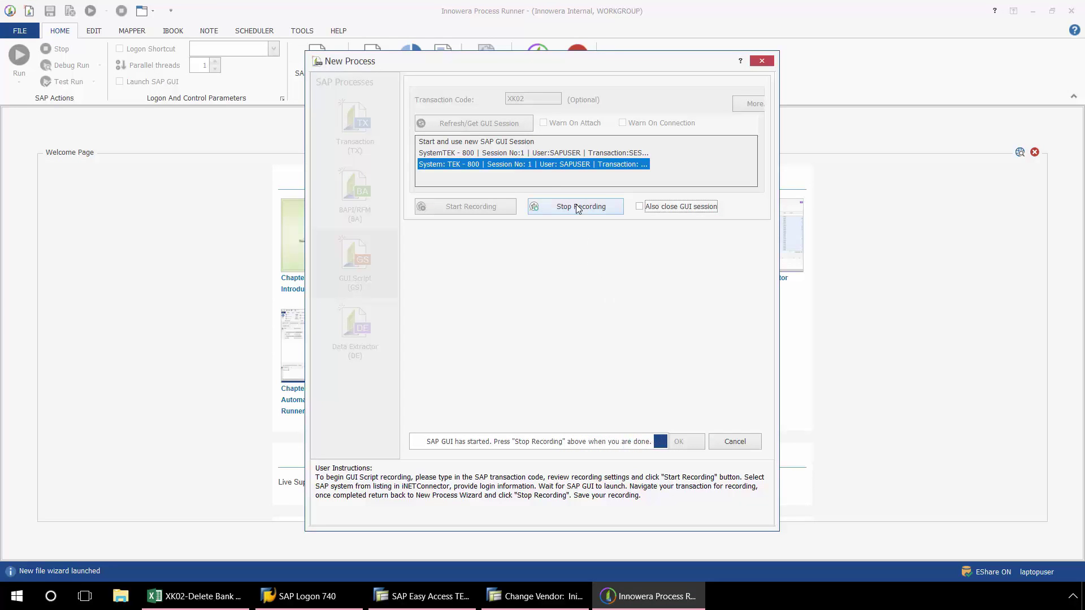
left_click(578, 206)
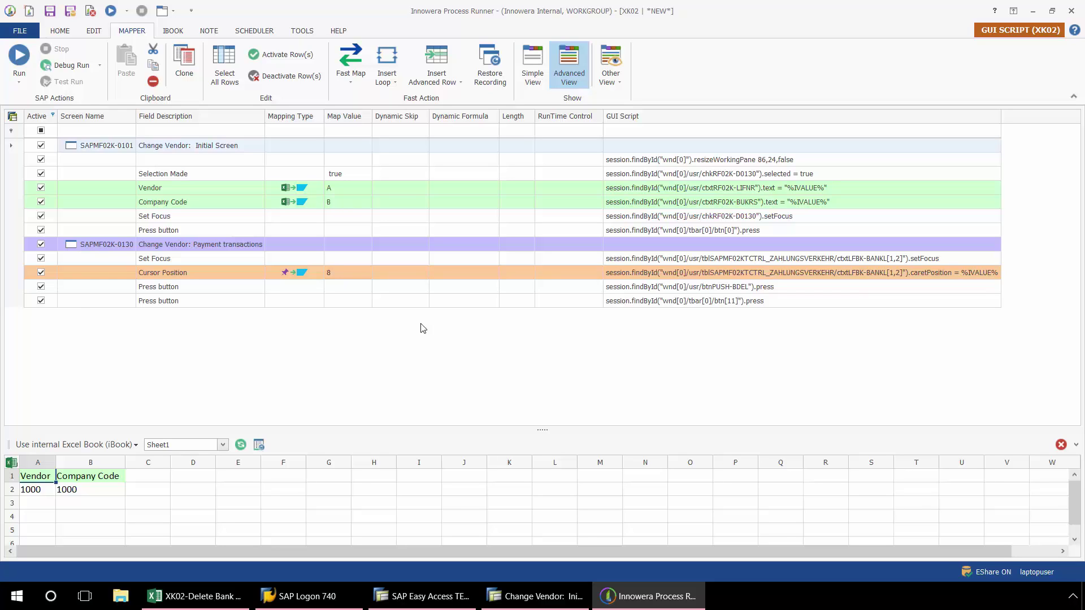
left_click_drag(427, 428, 434, 348)
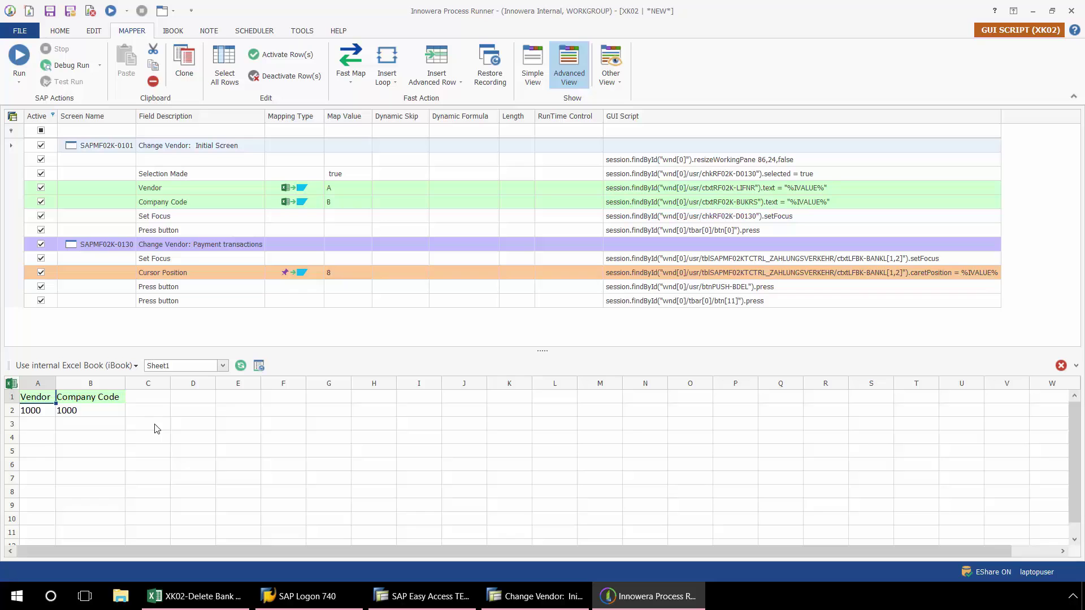
Use the Desktop workbook XK02-Delete Bank Keys.xlsx as the external Excel data source.
left_click(135, 368)
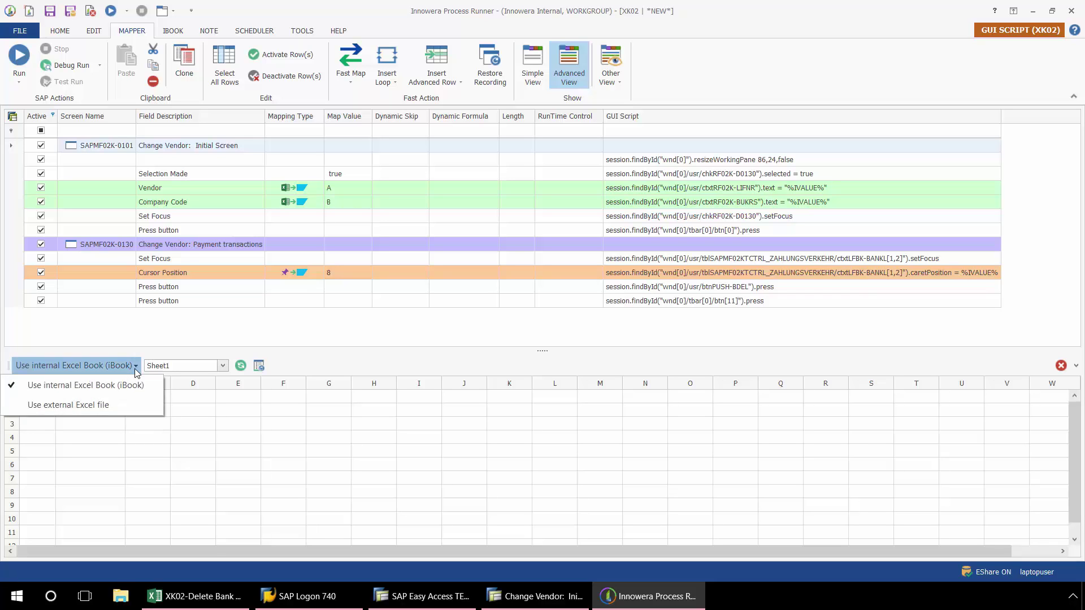
left_click(110, 405)
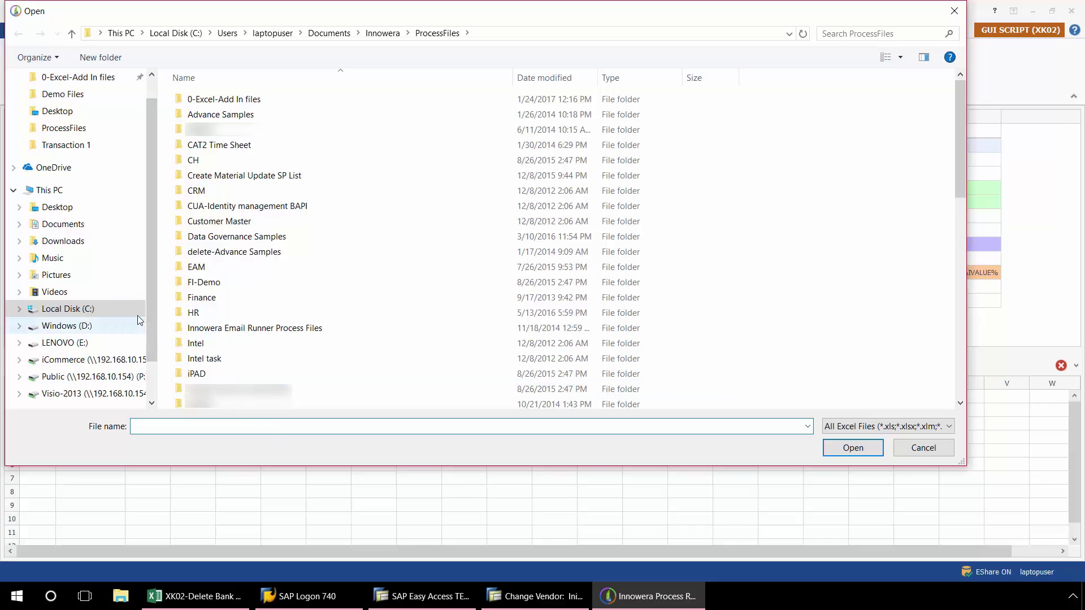
left_click(57, 207)
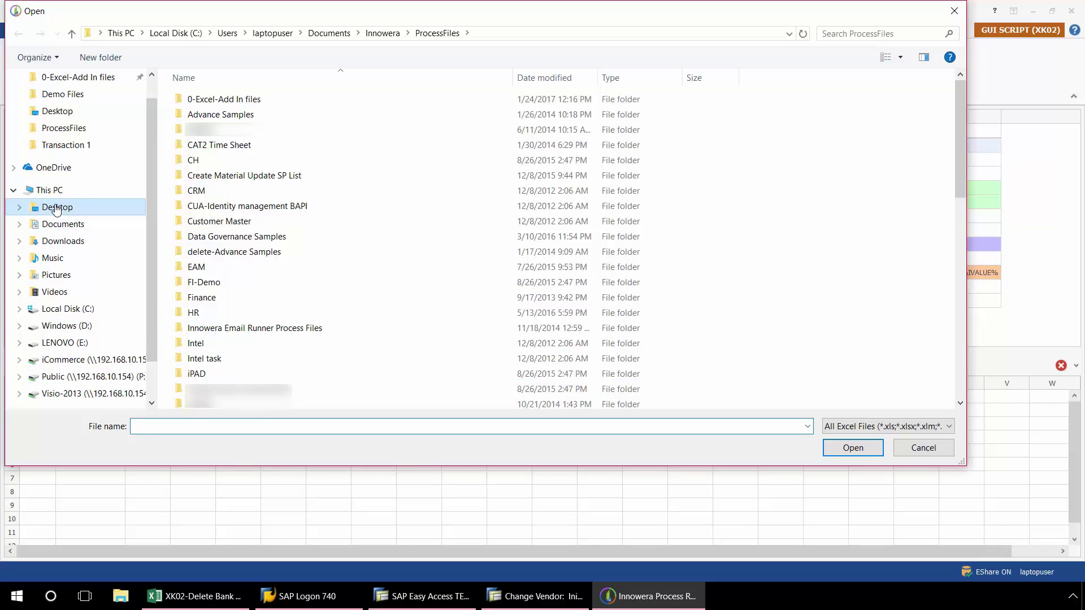
left_click(619, 114)
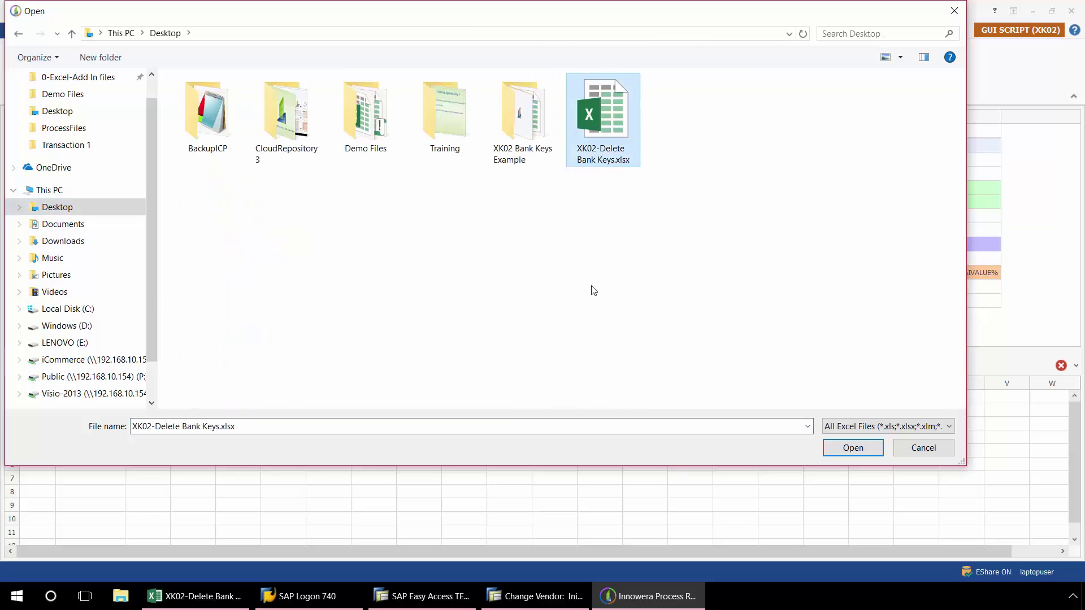
left_click(853, 448)
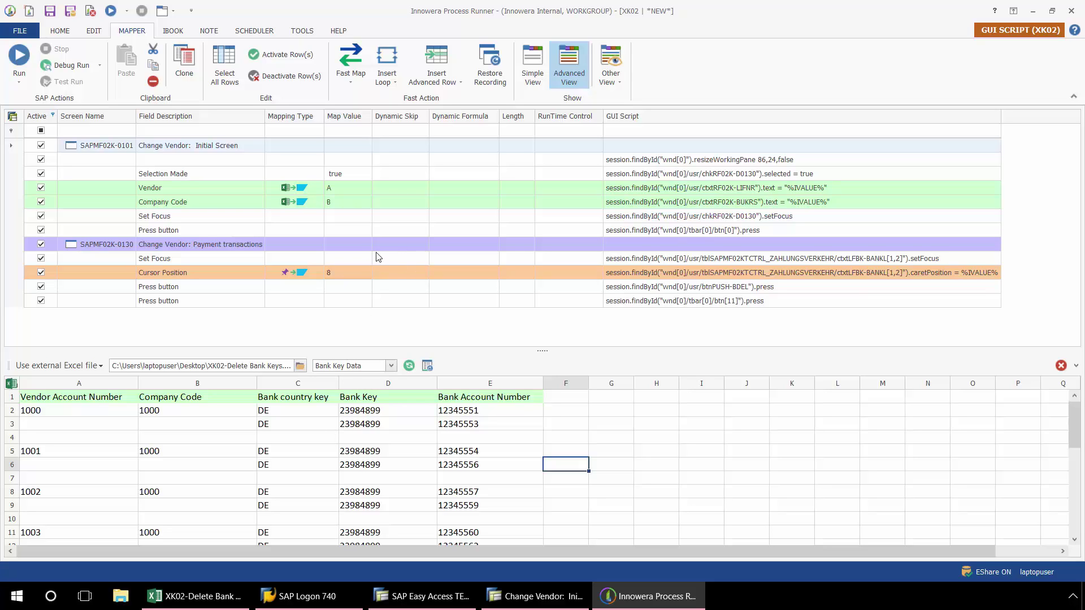
Set the Set Focus step's dynamic skip to H-Find Value, finding values from Excel columns C,D,E.
left_click(363, 262)
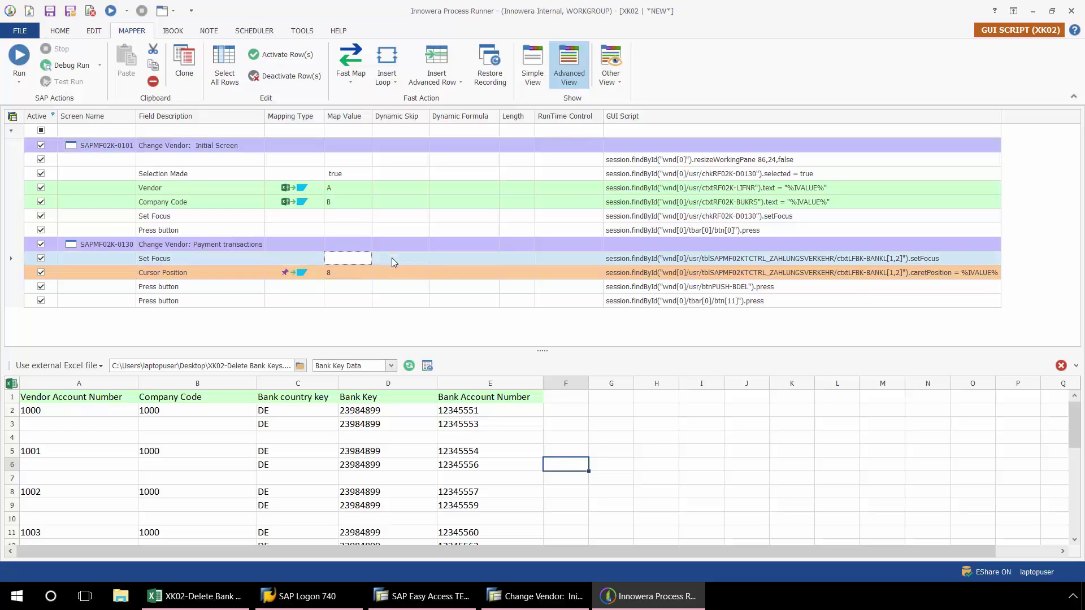
left_click(412, 259)
left_click(424, 258)
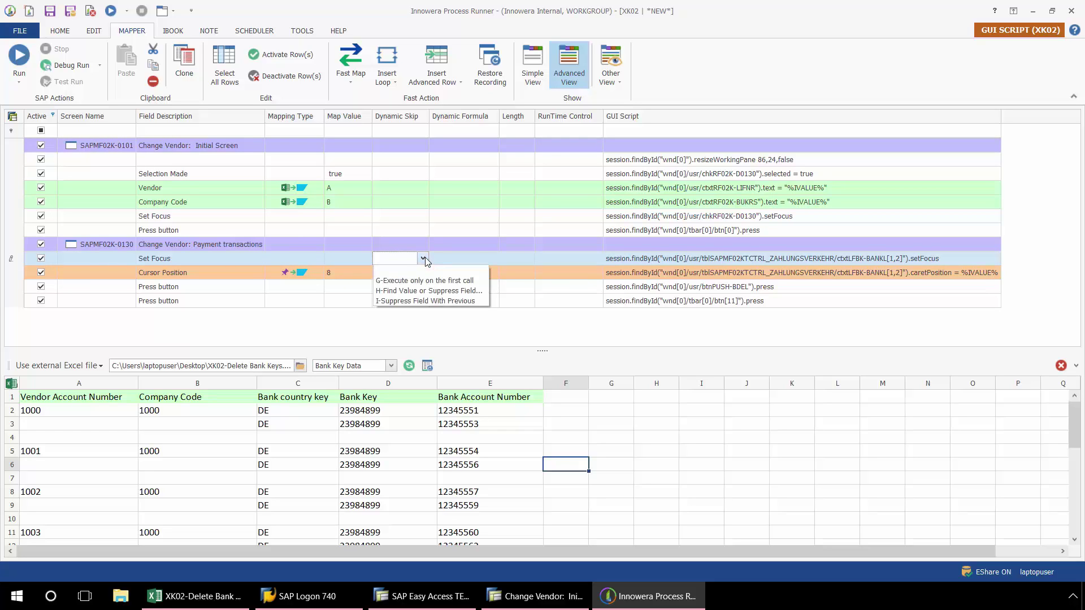
left_click(433, 290)
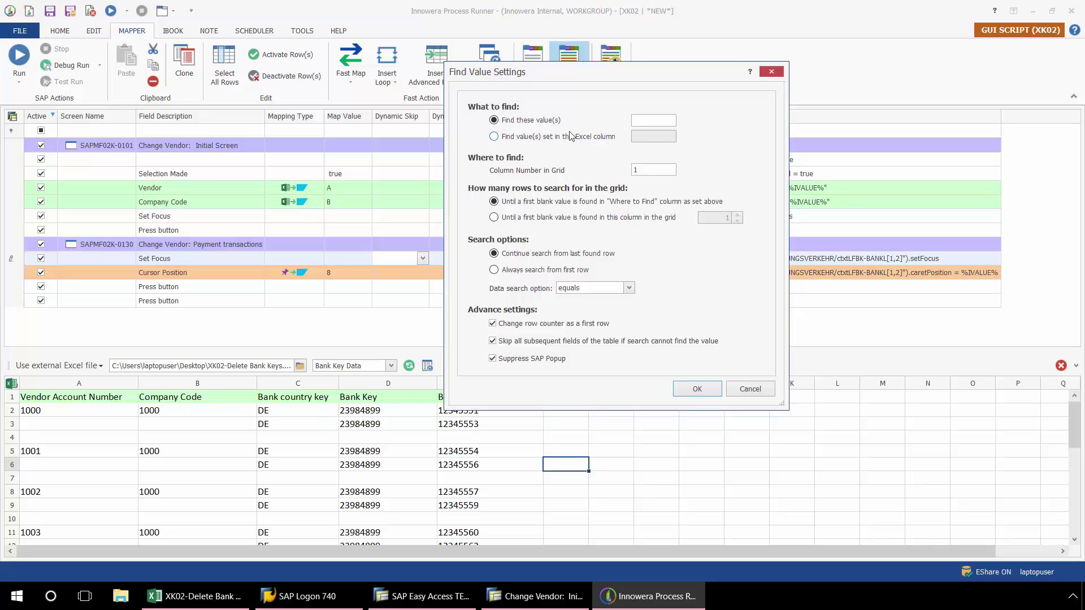
left_click(641, 122)
type("1000")
key("BackSpace")
key("BackSpace")
key("BackSpace")
key("BackSpace")
left_click(494, 136)
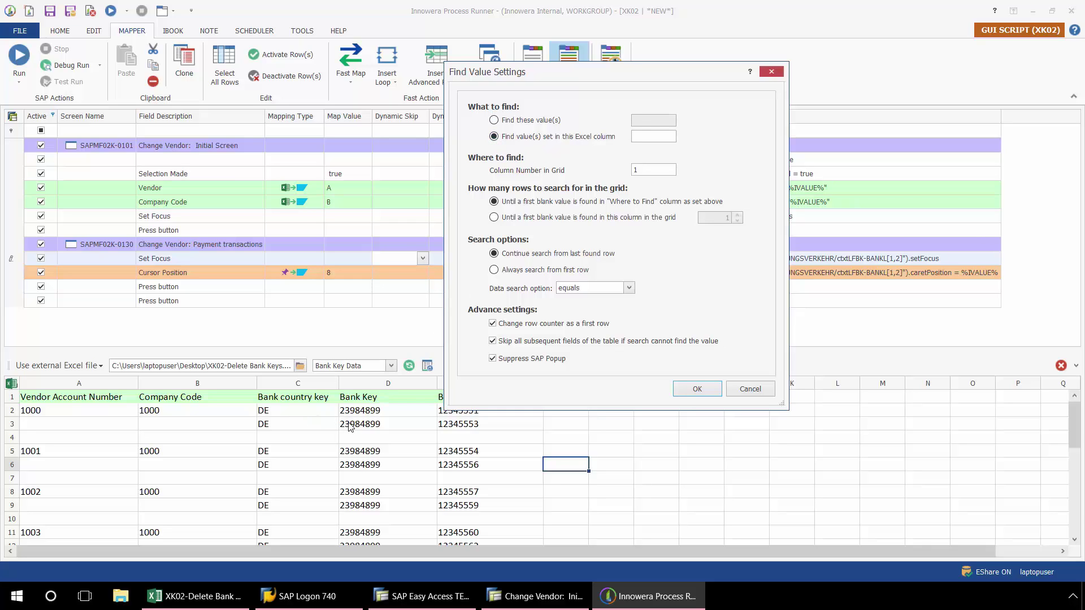
left_click(649, 136)
type("C,D,E")
Review vendor 1000's Bank details grid in Change Vendor, then exit to SAP Easy Access.
left_click(508, 594)
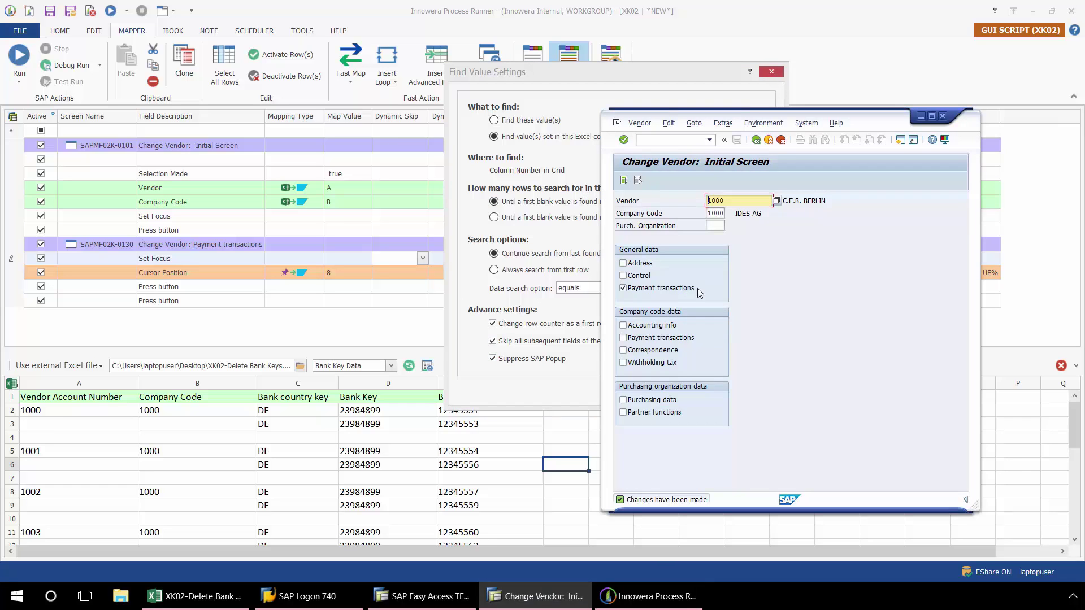
left_click(623, 141)
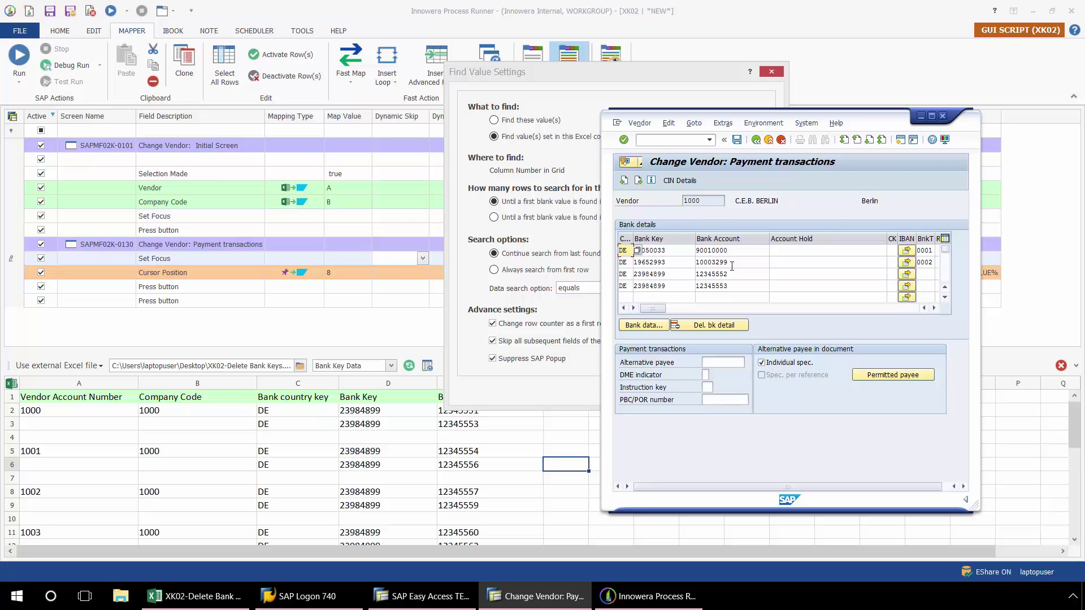
left_click(921, 116)
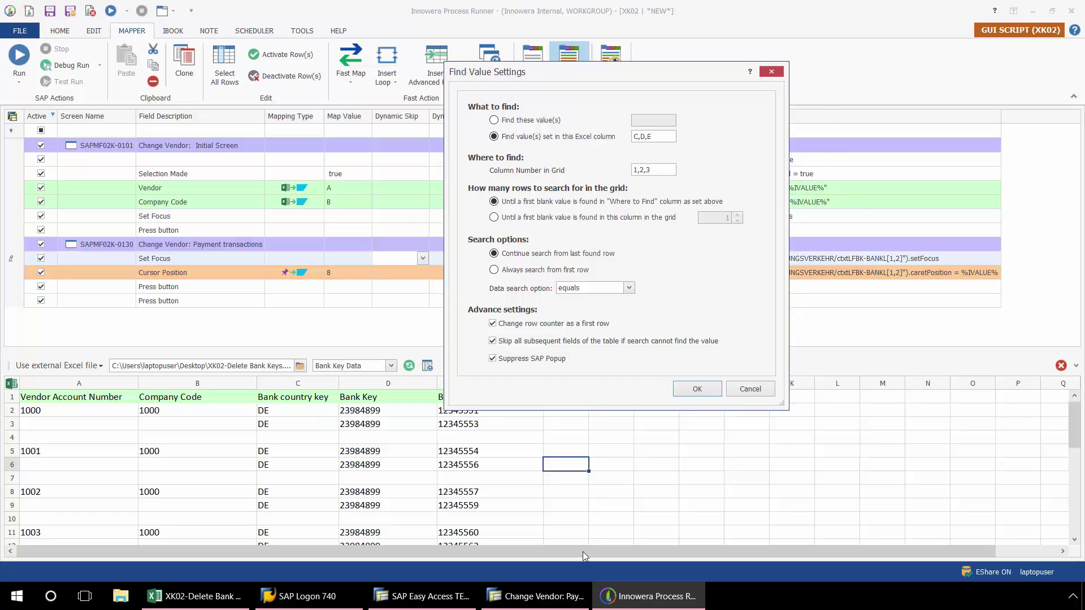
left_click(536, 597)
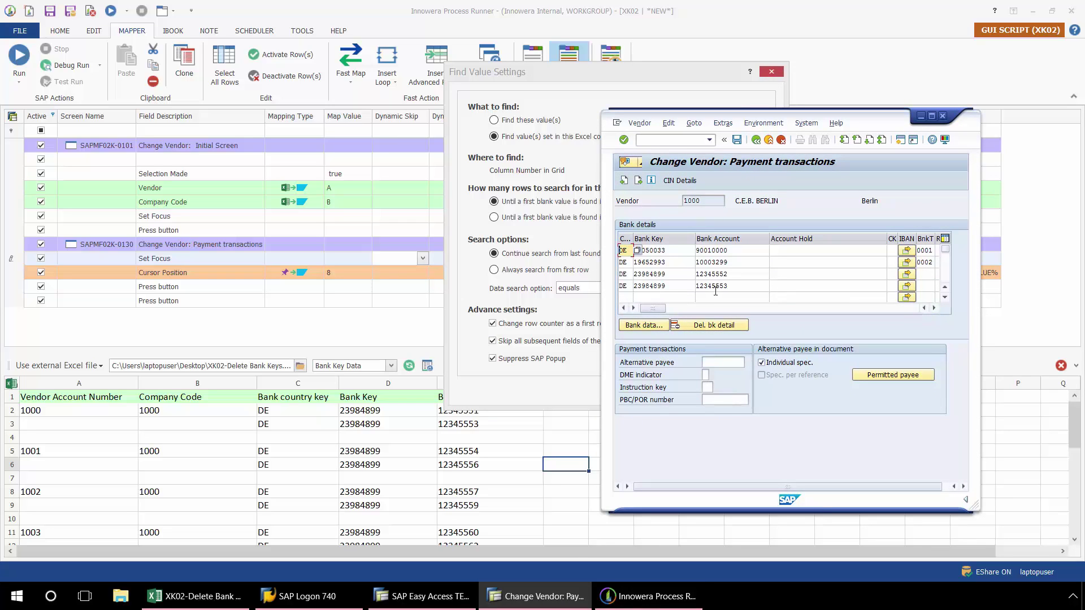
left_click(769, 140)
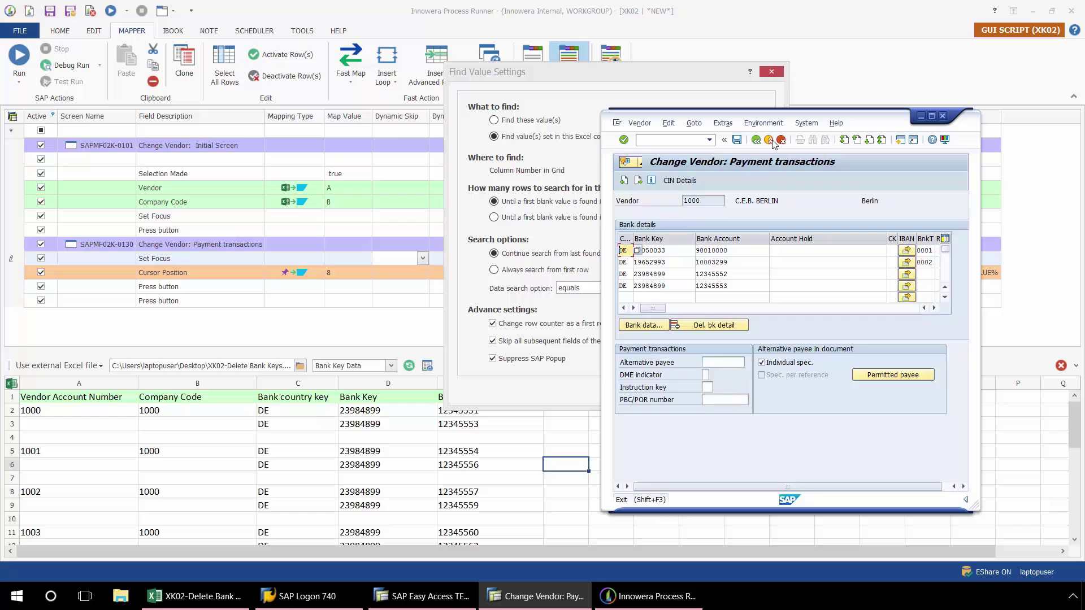
Set Find Value to always search from the first row and confirm it for the Set Focus step.
left_click(922, 116)
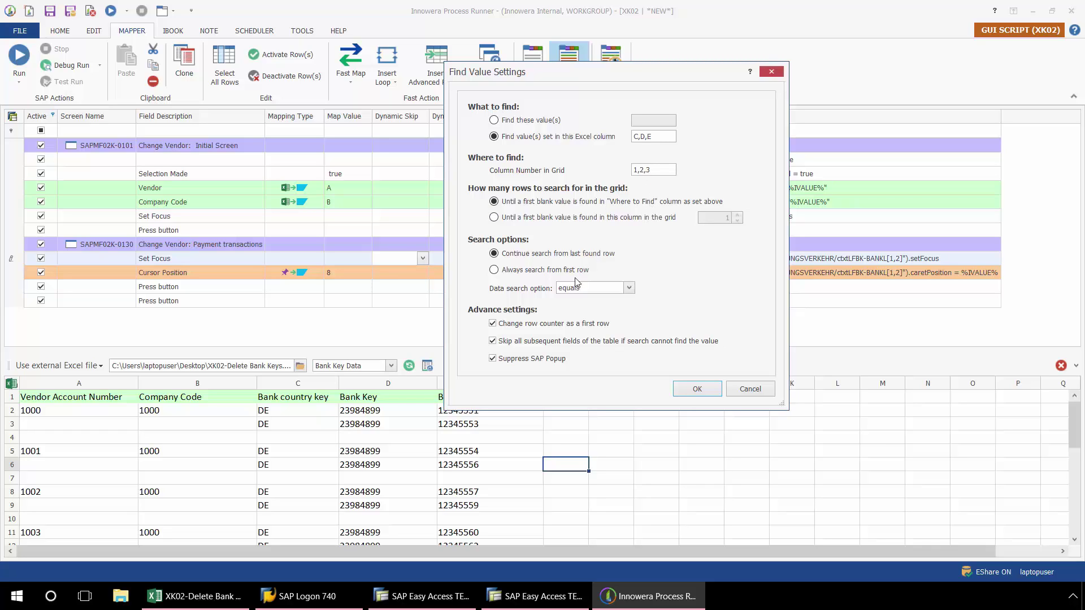
left_click(493, 270)
left_click(695, 391)
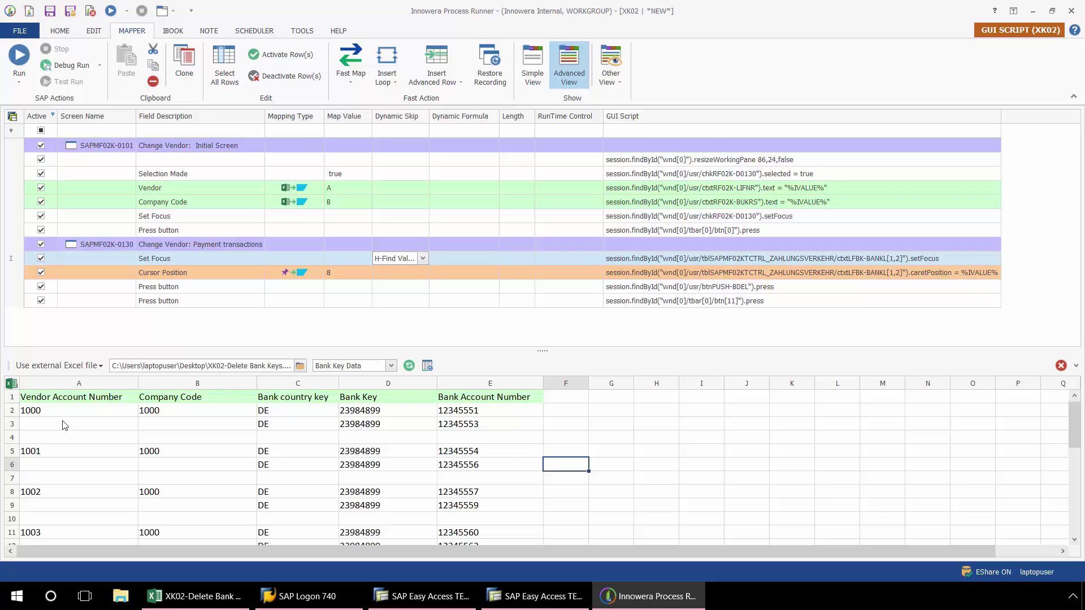
Insert a Start Loop and End Loop around the SAPMF02K-0130 Payment transactions screen step.
left_click(355, 245)
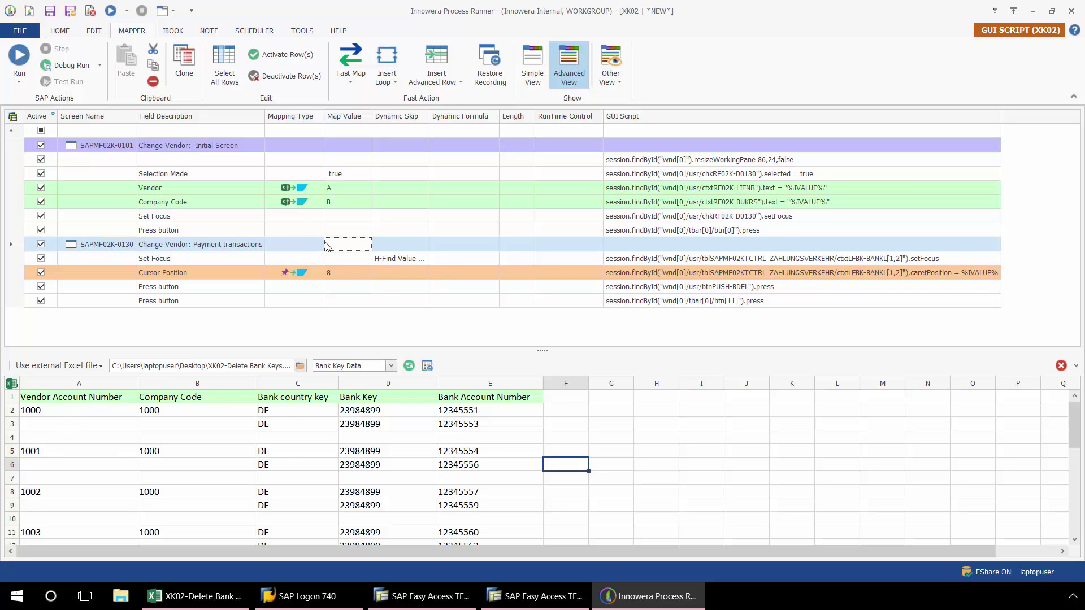
left_click(132, 247)
left_click(133, 246)
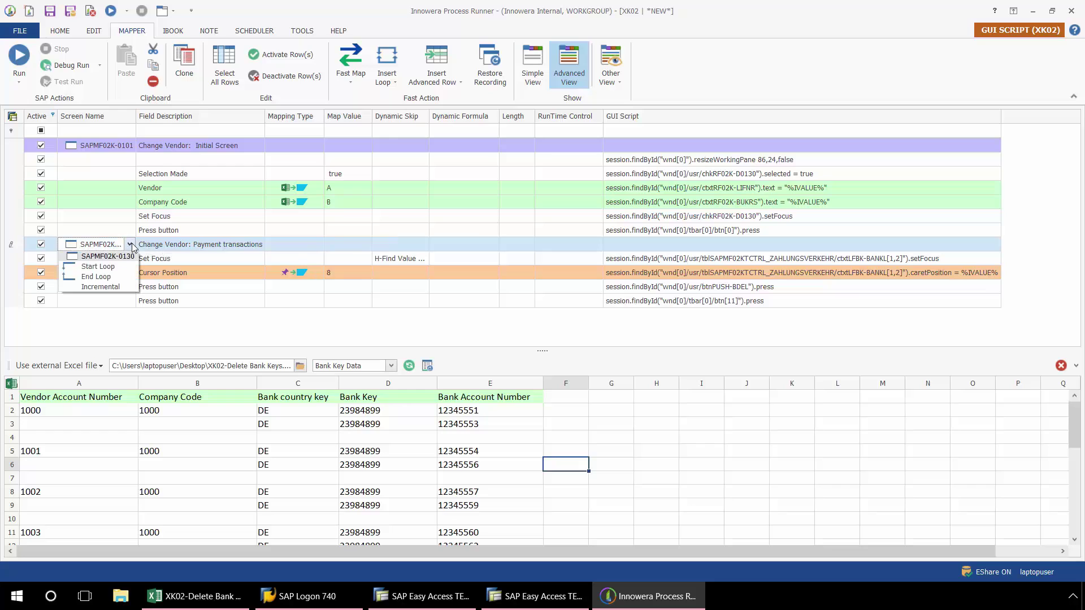
left_click(119, 266)
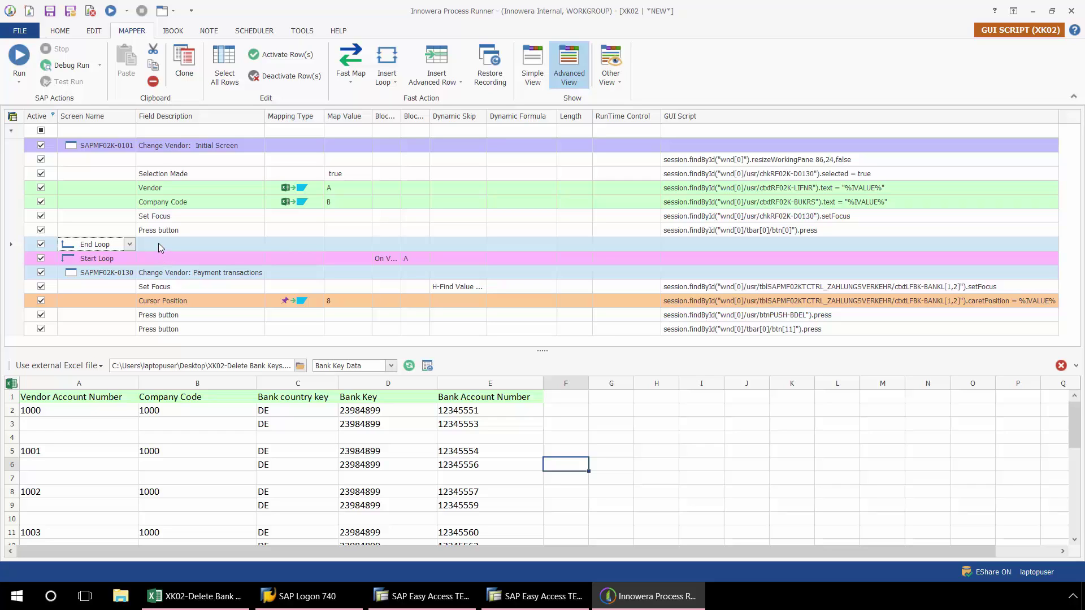
Move the End Loop row to sit just before the final Press button step.
right_click(123, 243)
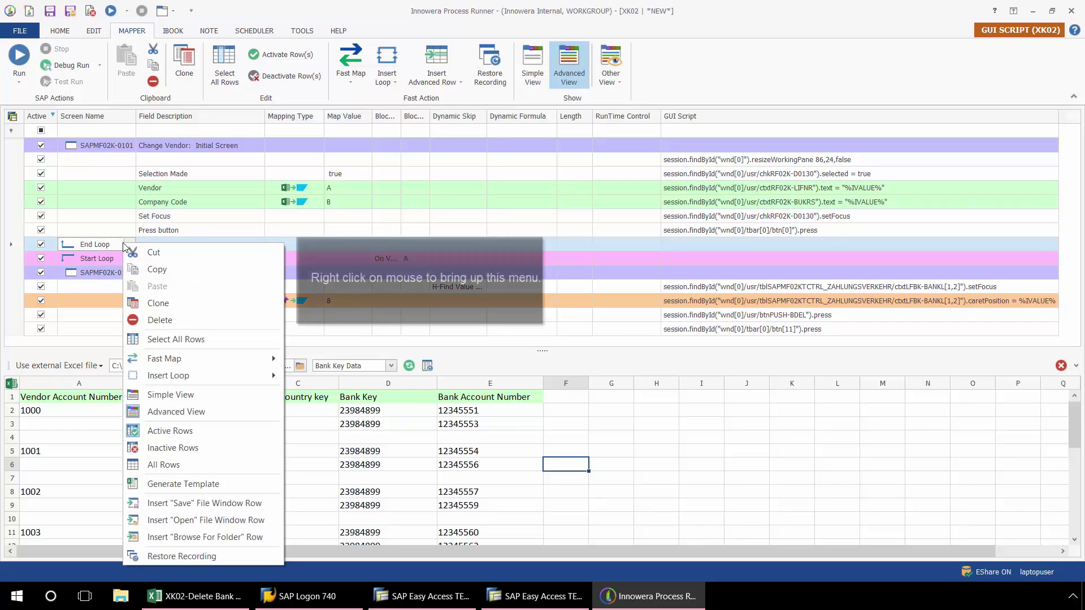
left_click(153, 253)
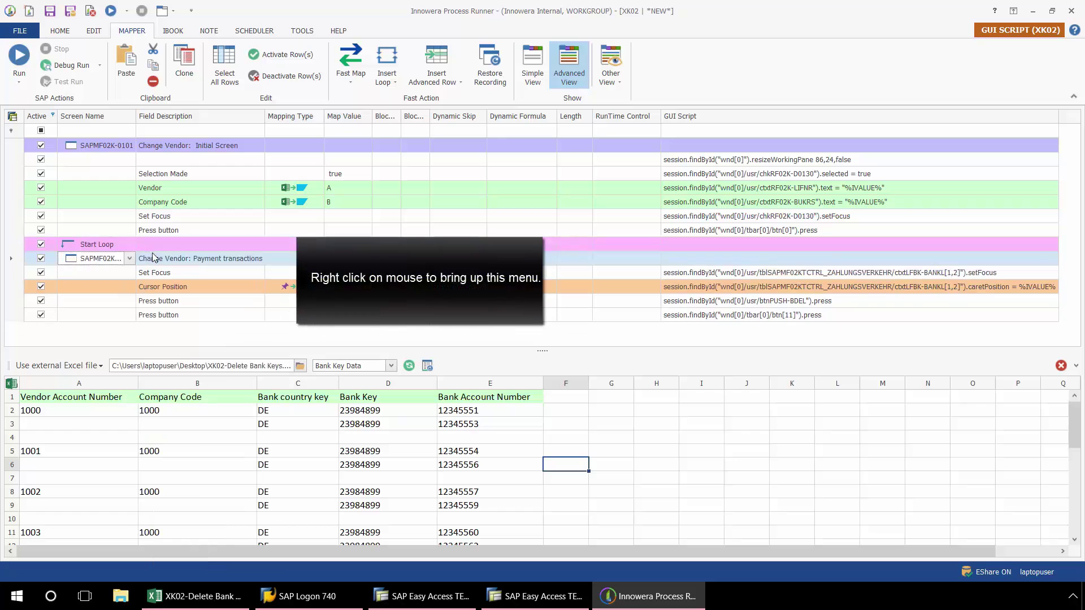
right_click(188, 320)
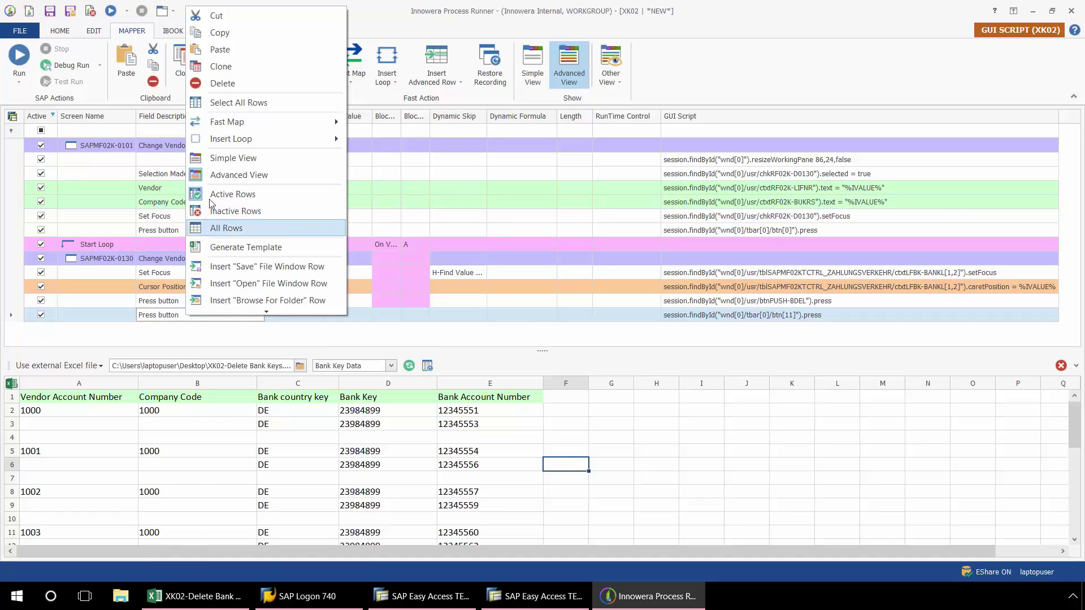
left_click(229, 54)
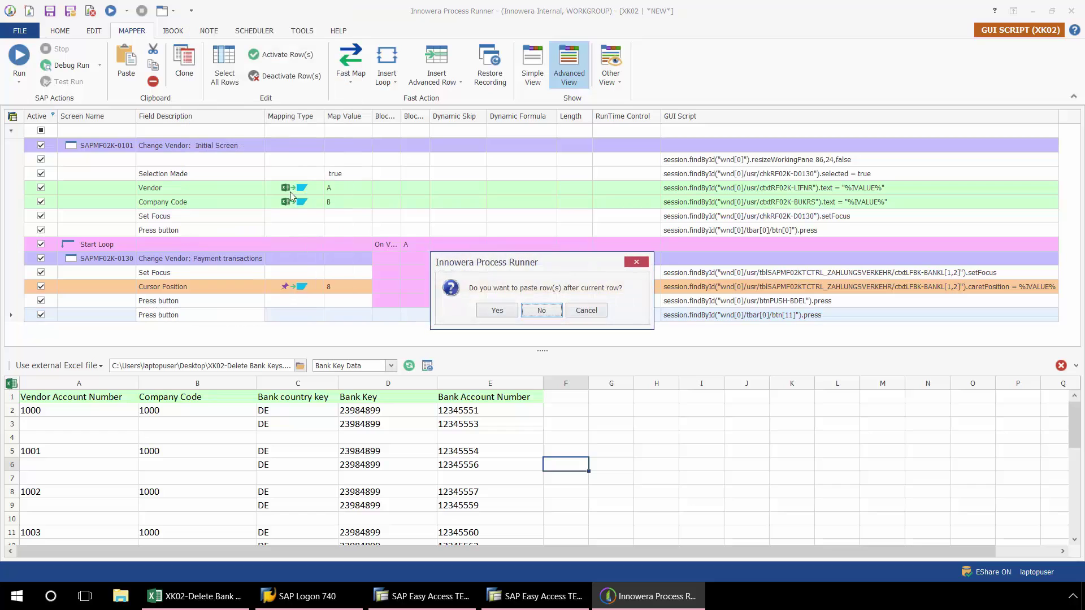
left_click(536, 311)
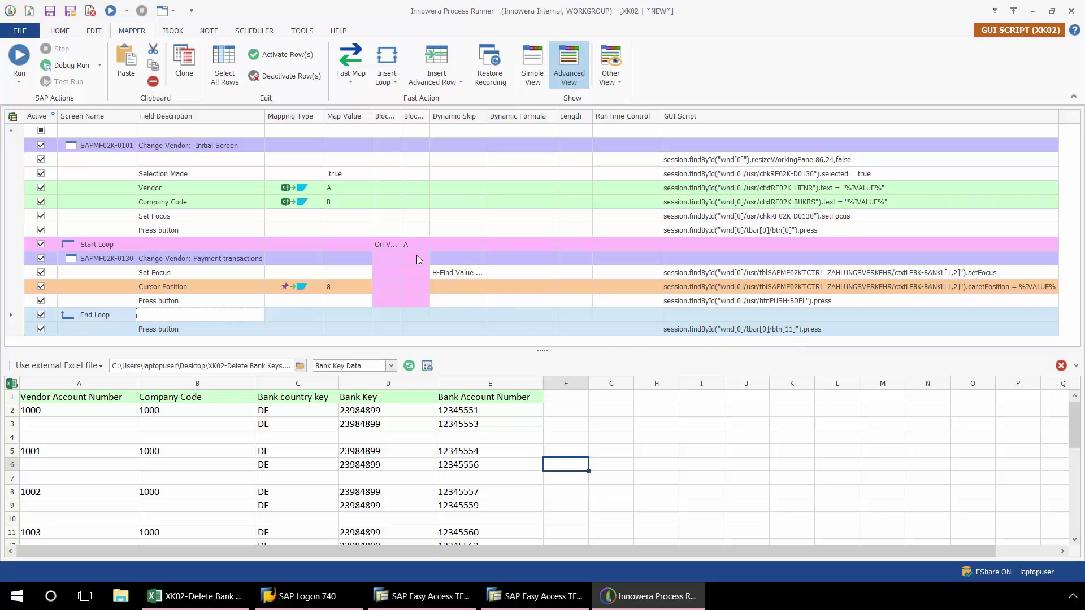
left_click(394, 244)
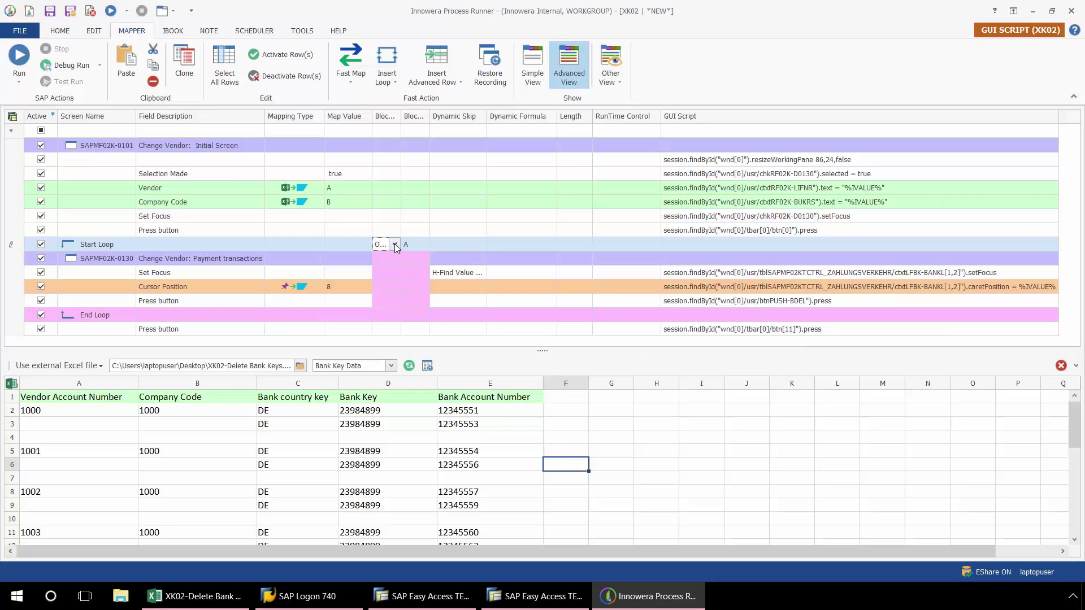
left_click(394, 244)
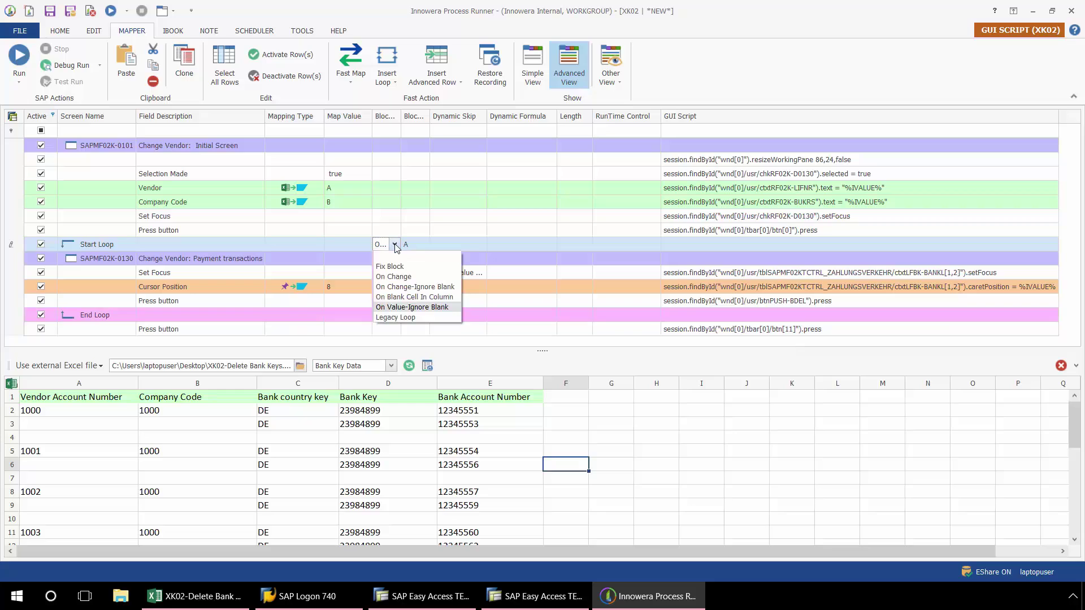
left_click(439, 308)
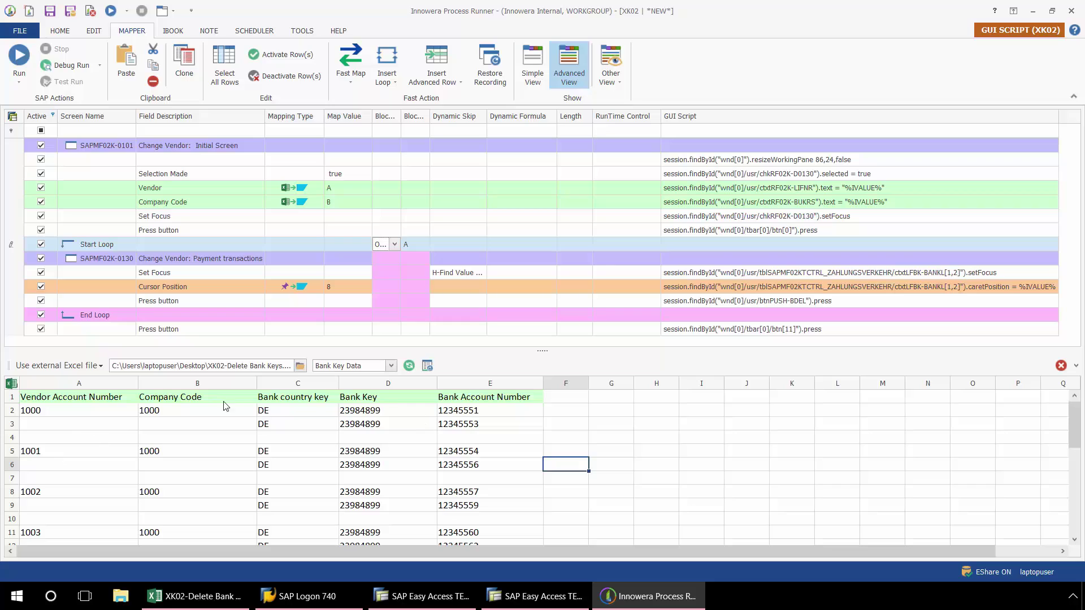
scroll(1071, 430, "down", 1)
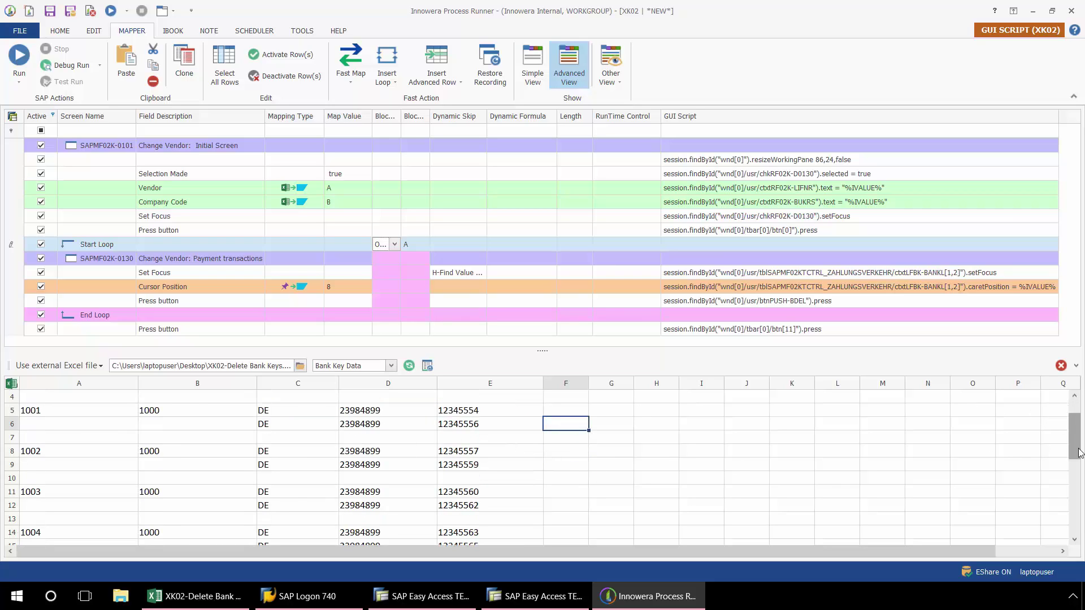
scroll(1069, 437, "up", 1)
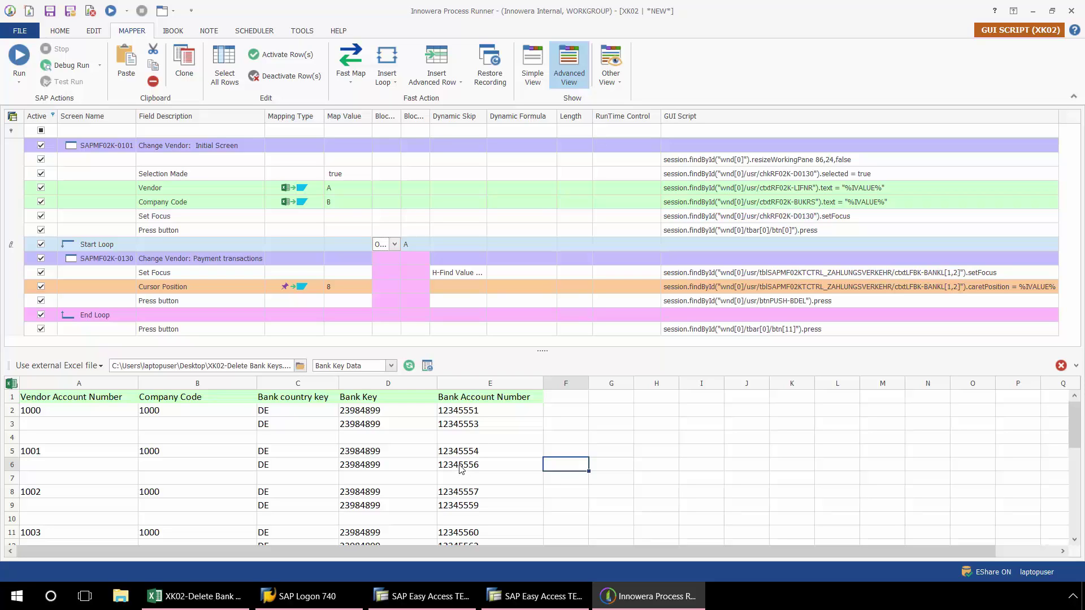
In Excel, change vendor 1000's account number in E2 to 12345553.
left_click(205, 599)
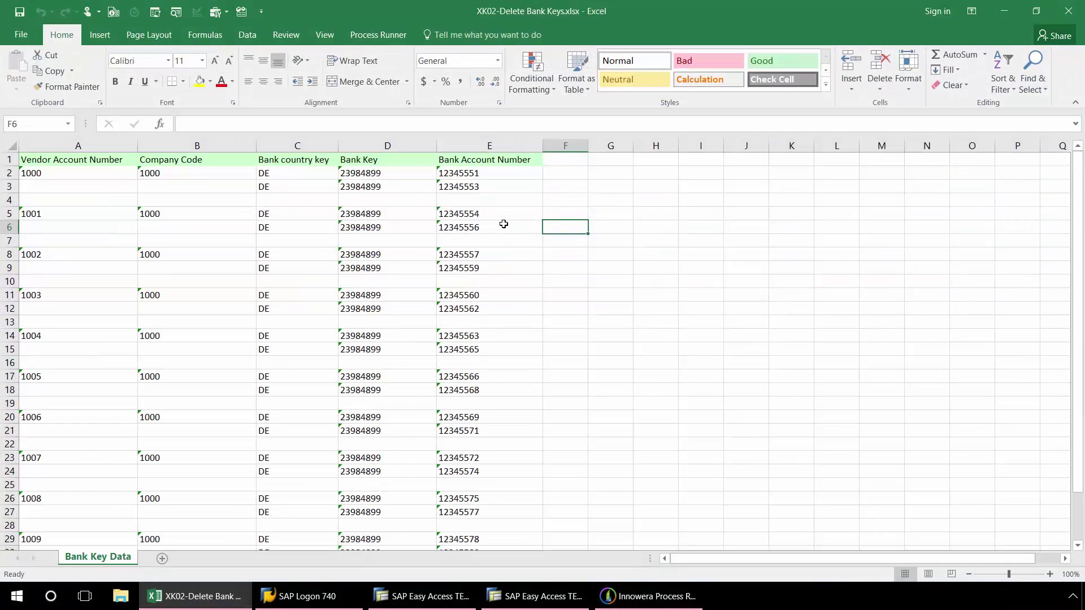
left_click(470, 174)
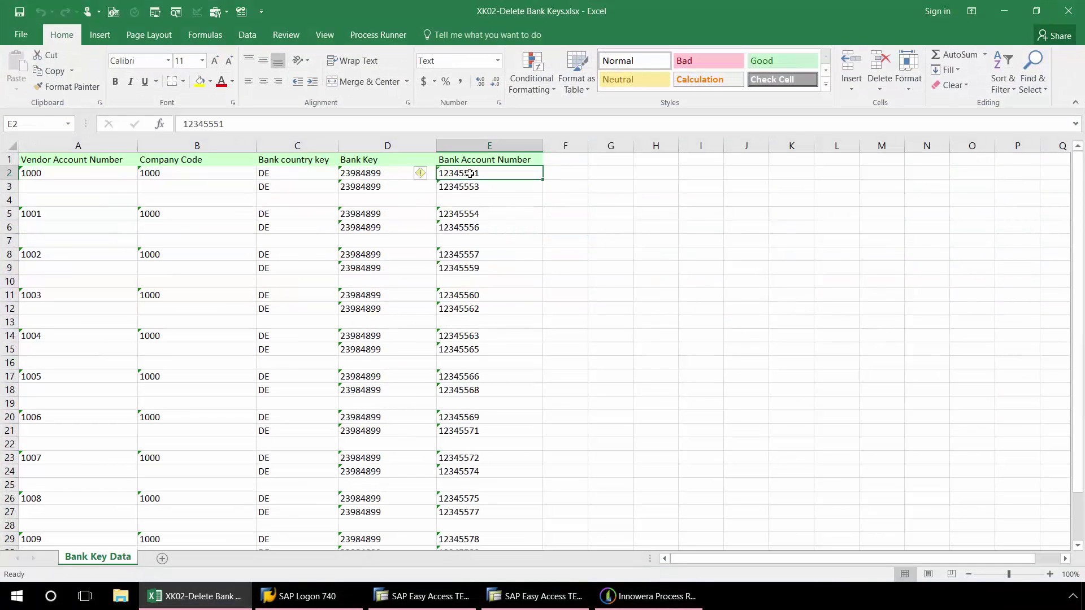
left_click(238, 124)
key("BackSpace")
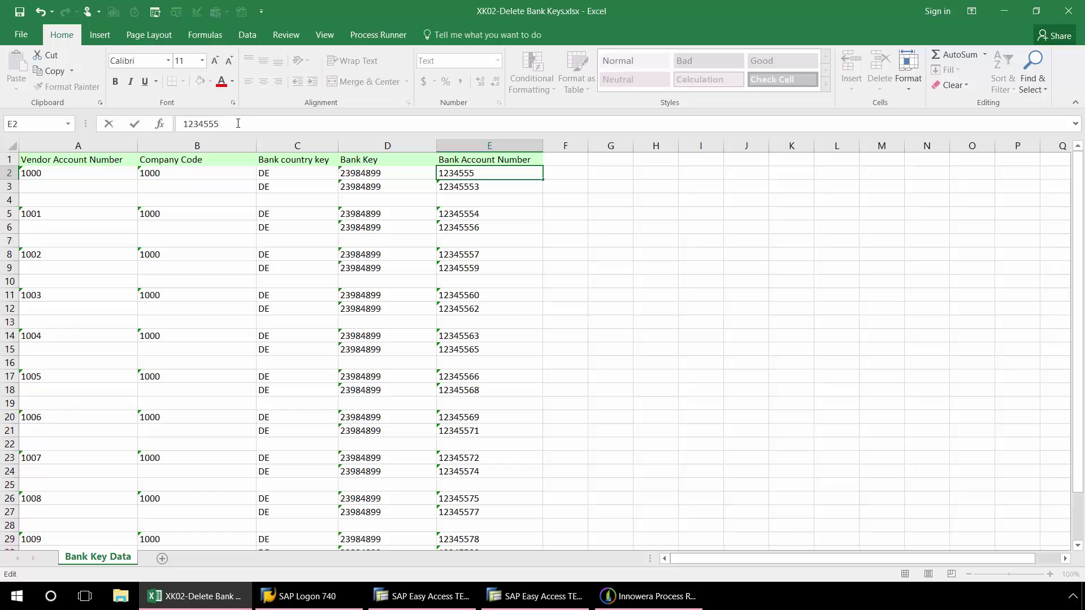
left_click(519, 199)
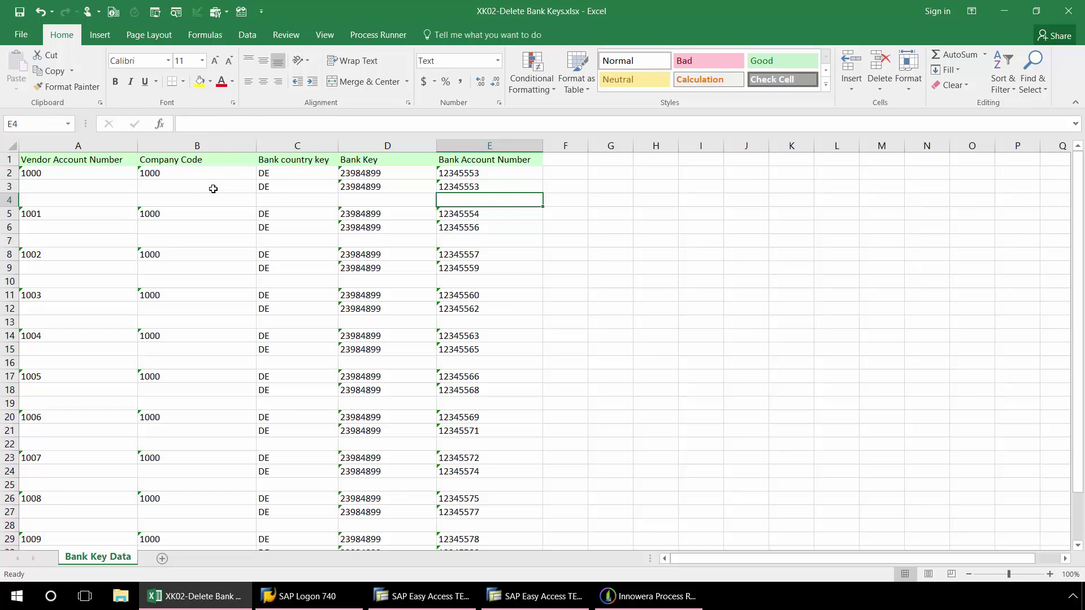
Delete the entire row 3 holding vendor 1000's second bank account.
left_click_drag(233, 188, 489, 190)
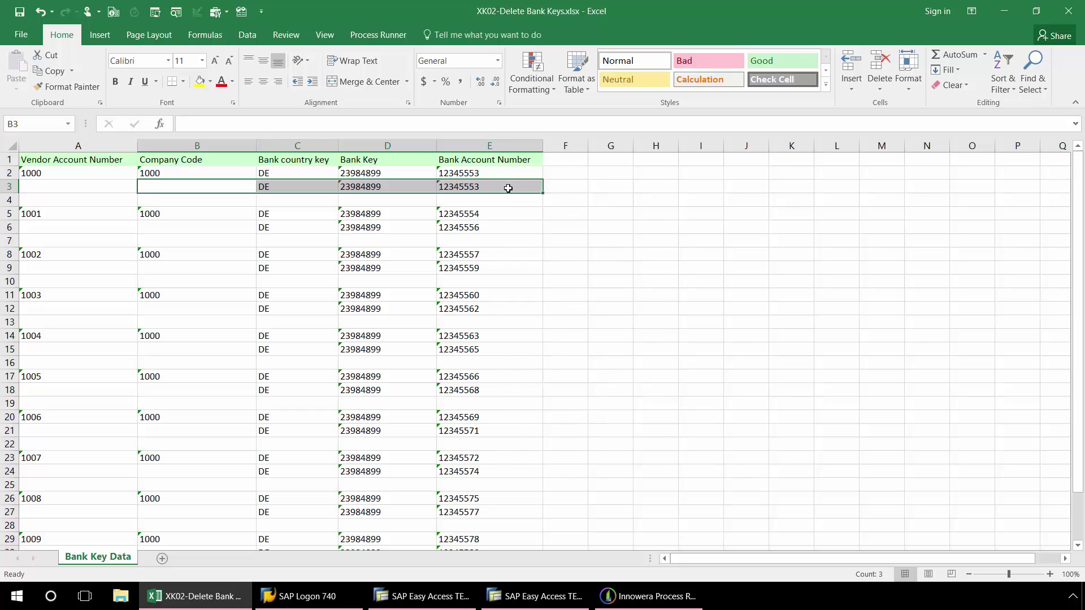
right_click(508, 187)
left_click(544, 302)
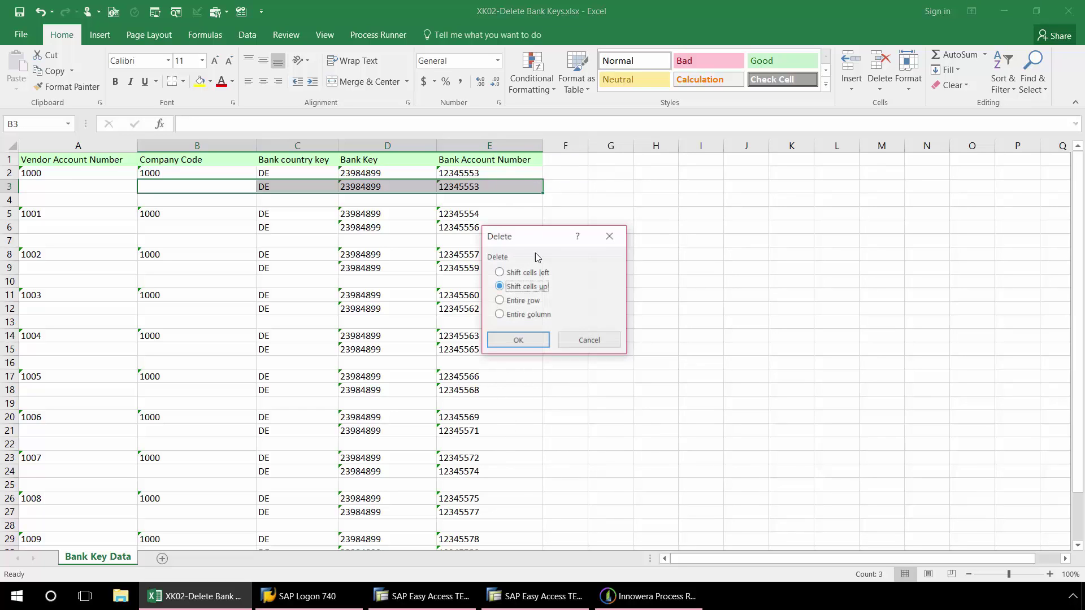
left_click(499, 301)
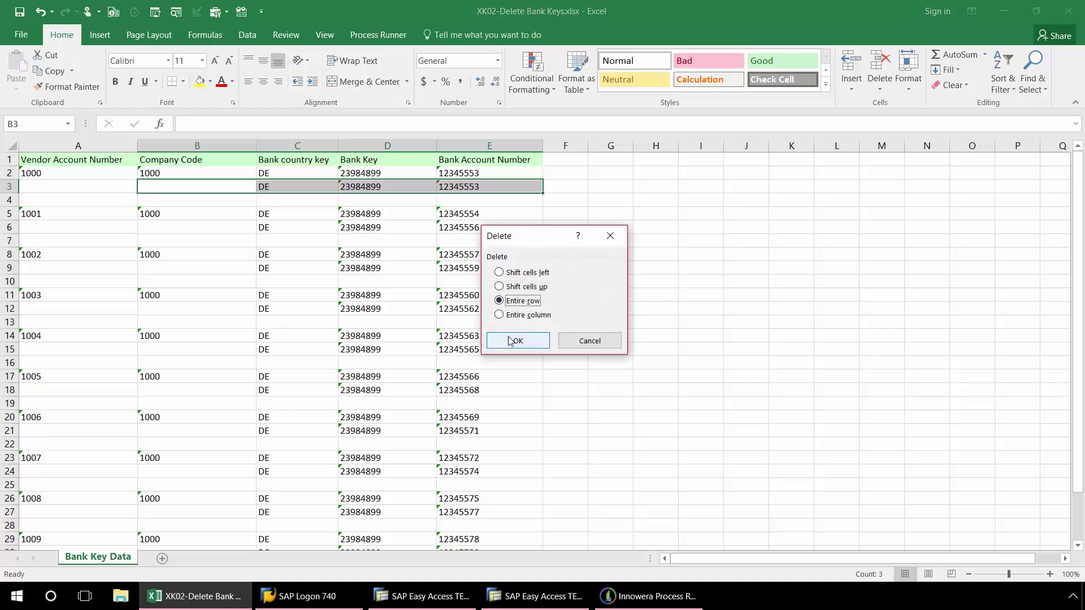
left_click(517, 340)
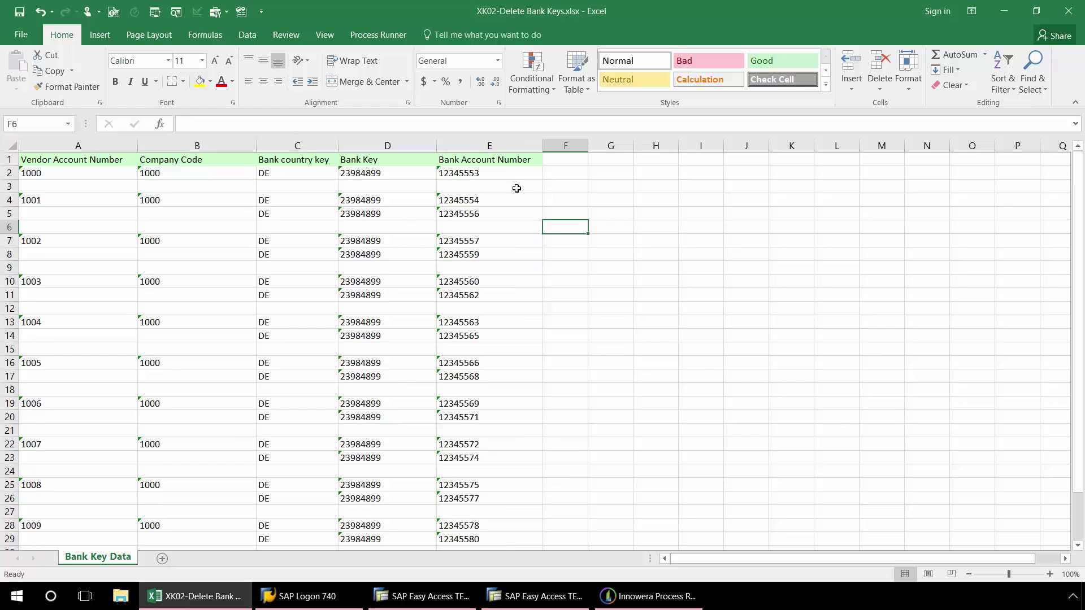
Start running the XK02 process from the HOME tab, agreeing to save it first.
left_click(640, 601)
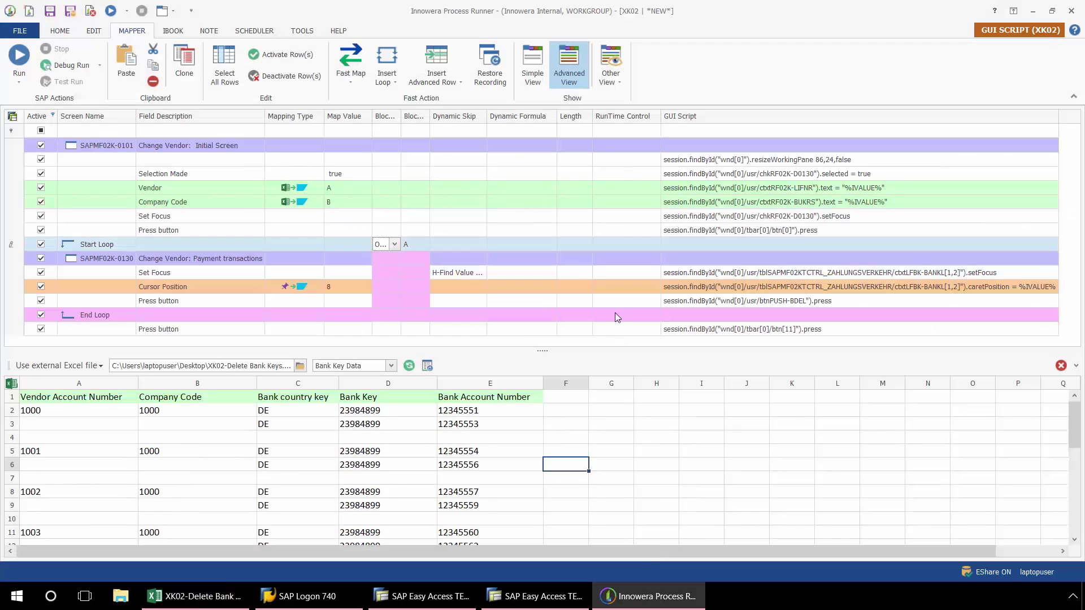
left_click(60, 31)
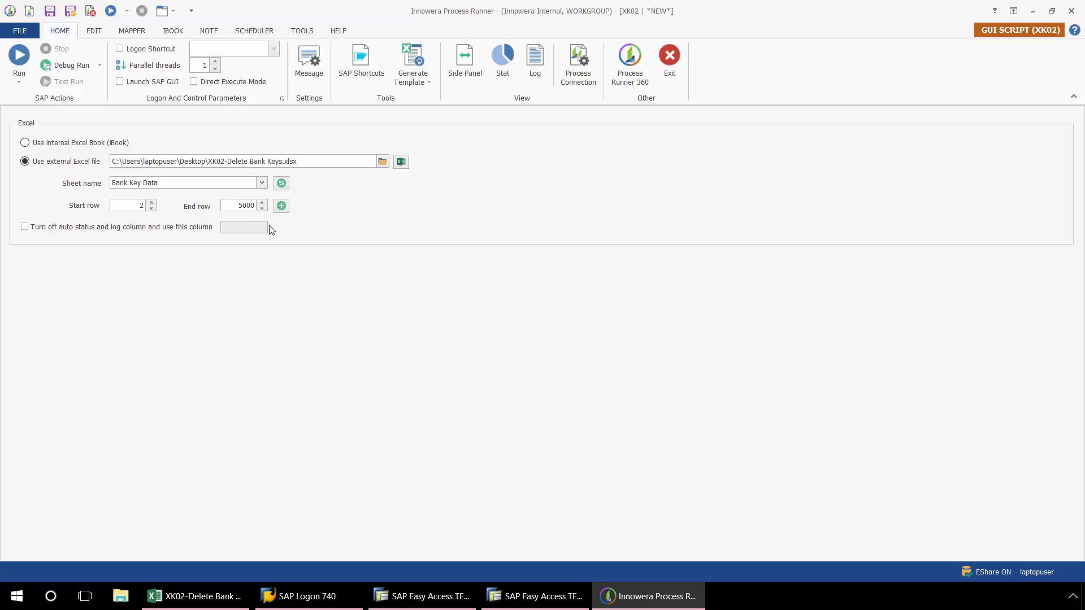
left_click(19, 56)
left_click(519, 310)
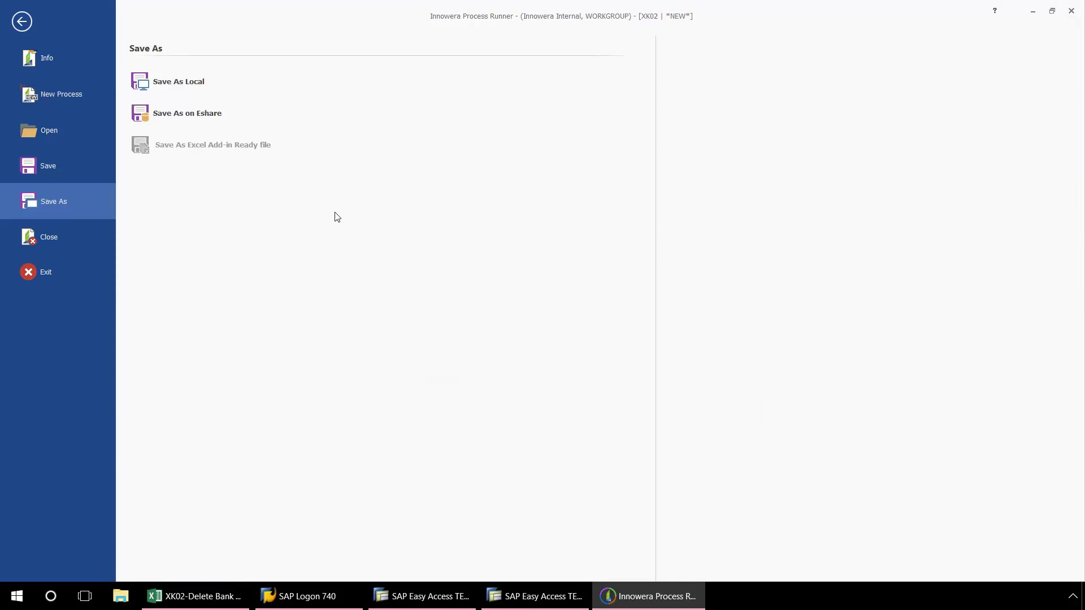
Save the process locally in ProcessFiles as 'XK02 Example.isf'.
left_click(200, 88)
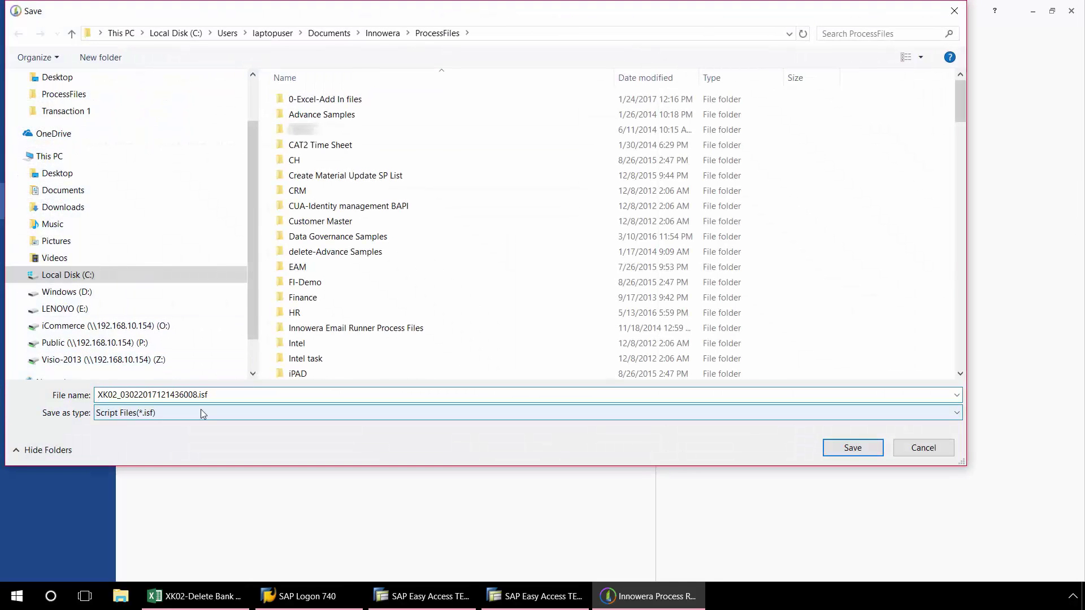
key("BackSpace")
key("BackSpace")
key("BackSpace")
key("BackSpace")
key("BackSpace")
key("BackSpace")
key("BackSpace")
key("BackSpace")
key("BackSpace")
key("BackSpace")
key("BackSpace")
key("BackSpace")
key("BackSpace")
key("BackSpace")
key("BackSpace")
key("BackSpace")
key("BackSpace")
key("BackSpace")
type("Example")
left_click(838, 450)
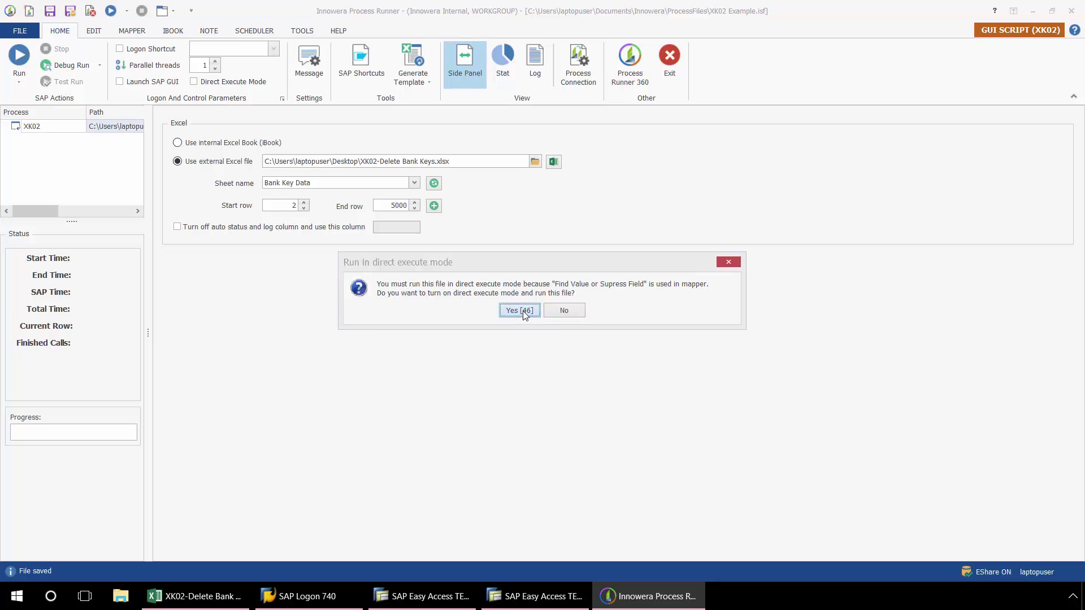
Accept direct execute mode and run on a new SAP GUI session.
left_click(523, 311)
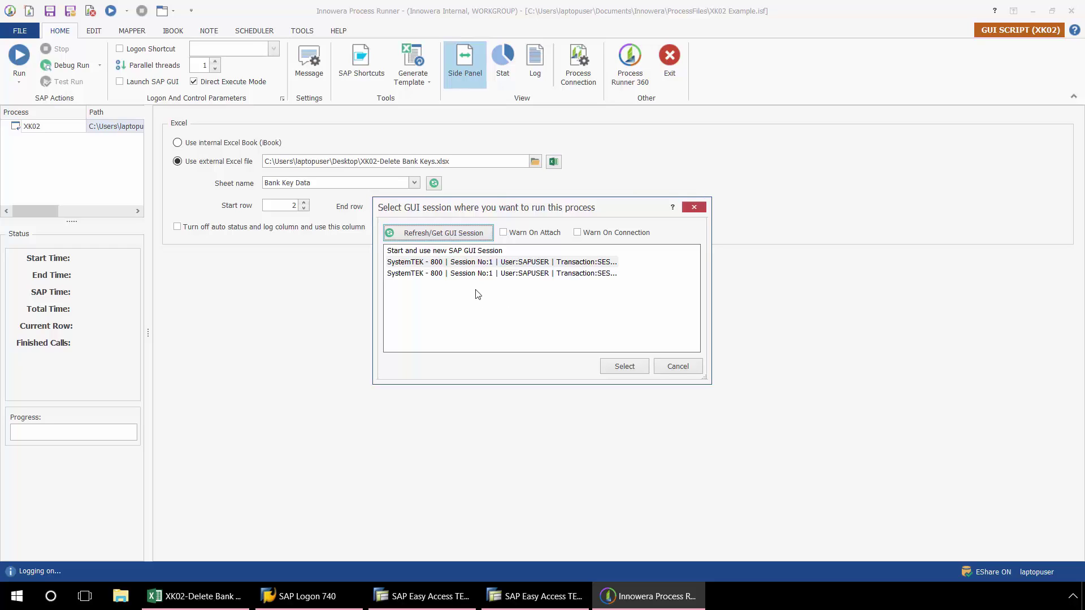
left_click(474, 252)
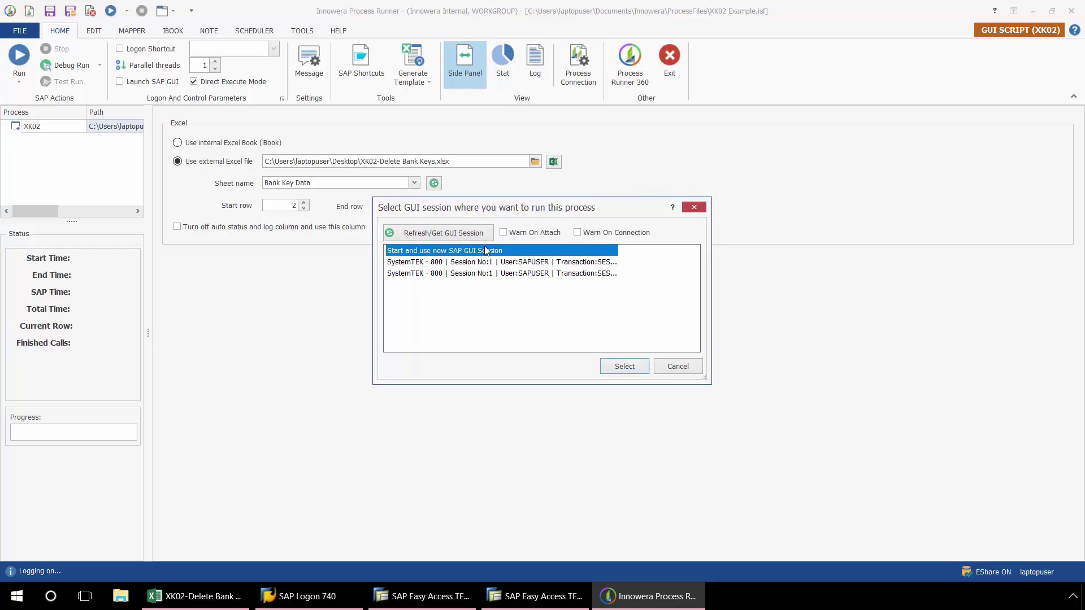
left_click(623, 369)
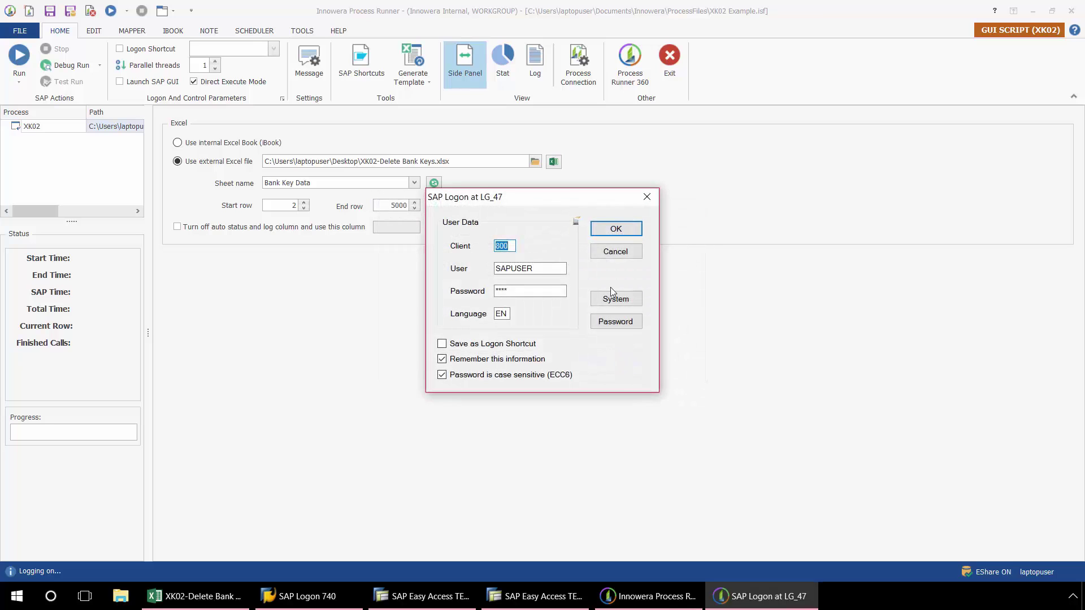
Log on at the LG_47 SAP logon so the XK02 script processes vendors 1000–1010.
left_click(614, 231)
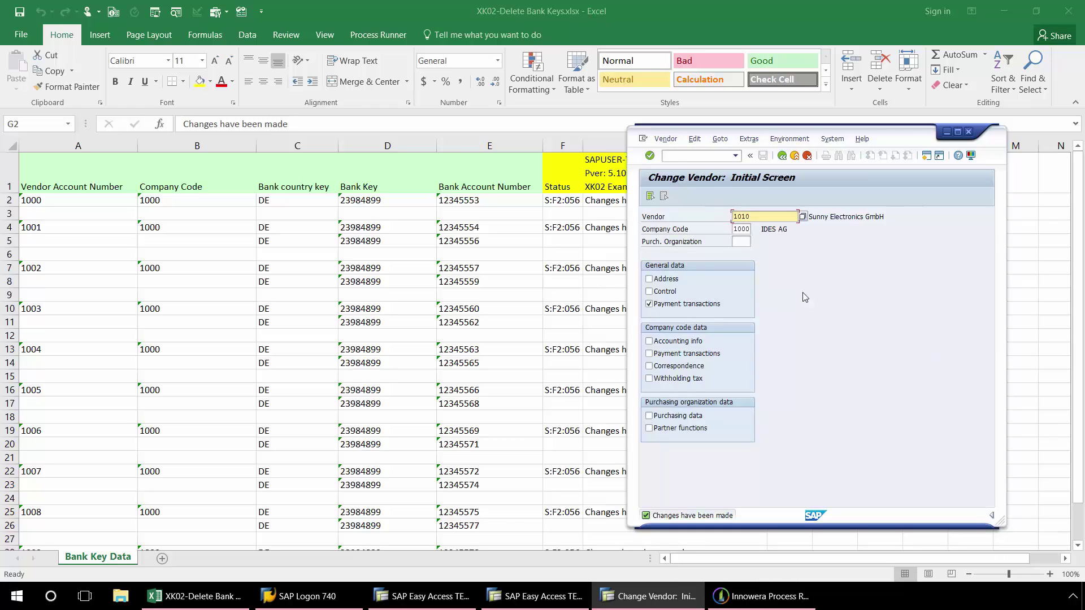
Exit to SAP Easy Access, run XK03, view vendor 1010's payment transaction bank details, then return.
left_click(794, 155)
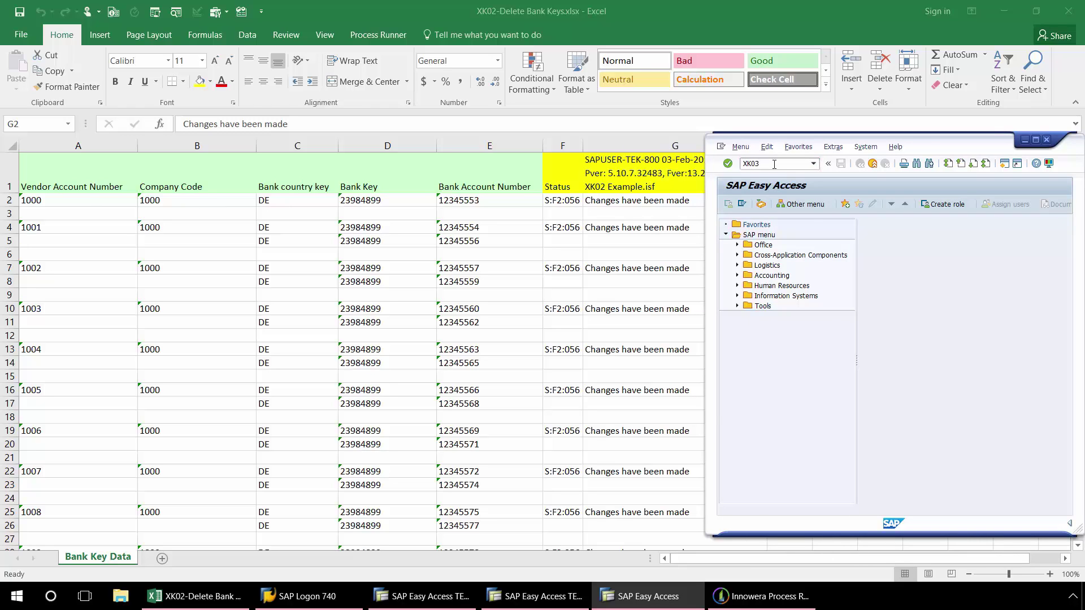
key("Return")
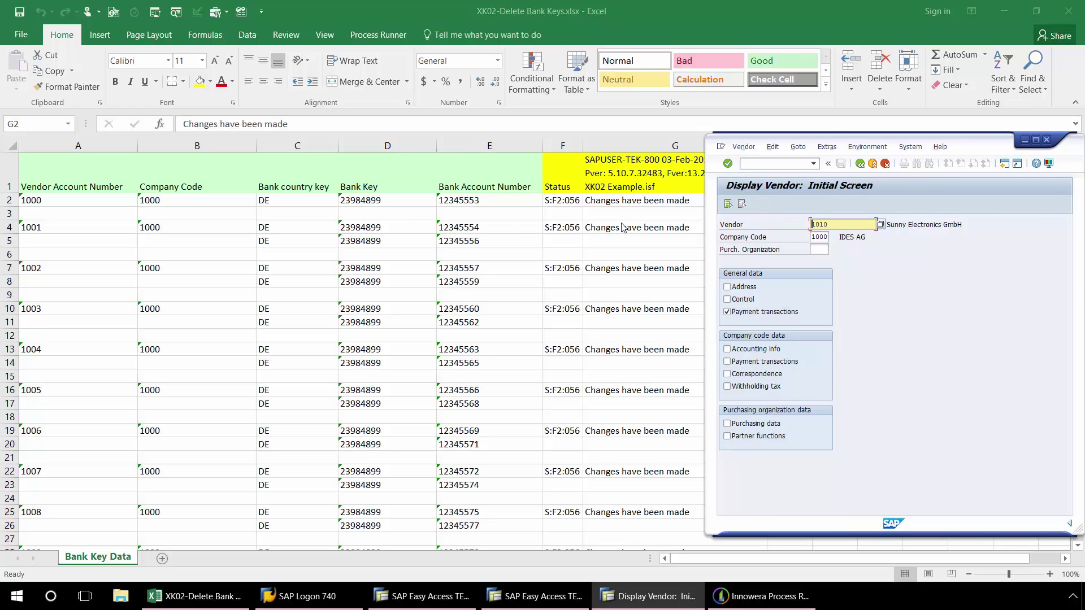
left_click(728, 163)
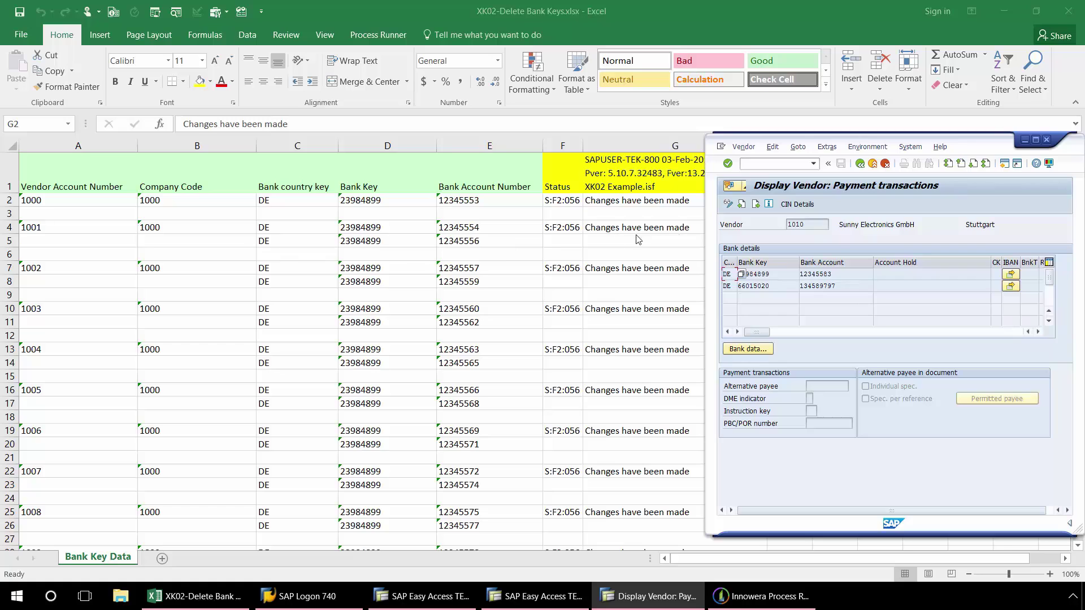
left_click(859, 163)
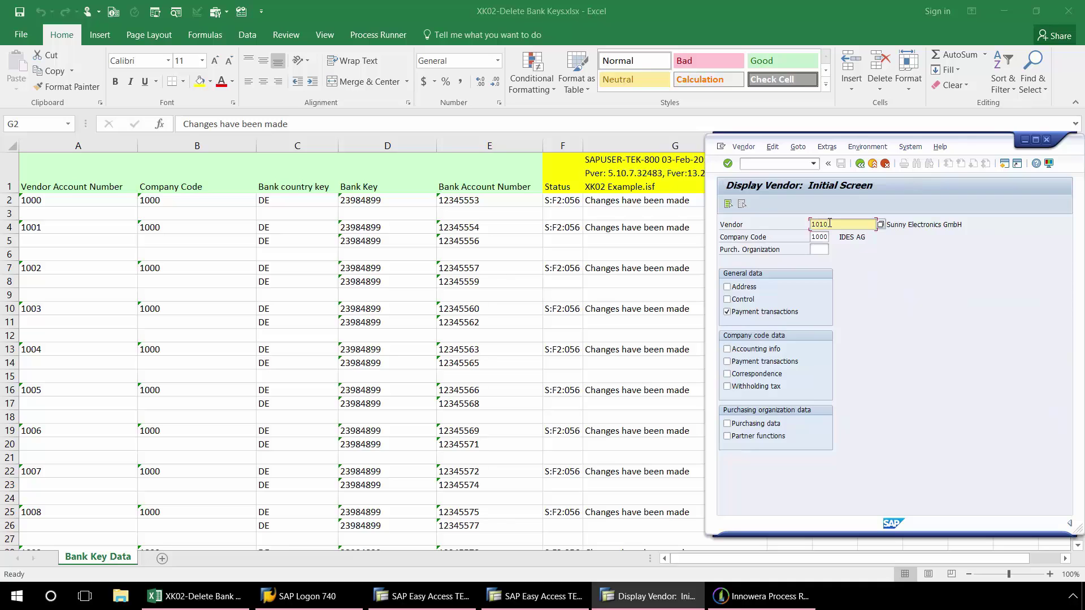
Change the vendor to 1001 and display its payment transaction bank details.
key("BackSpace")
key("BackSpace")
type("0")
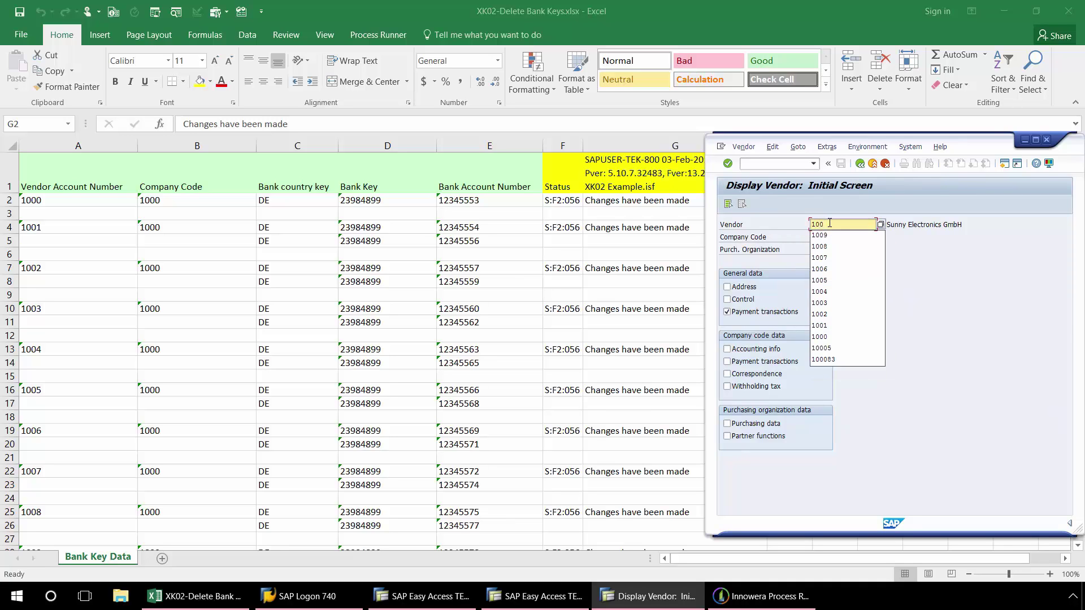
type("1")
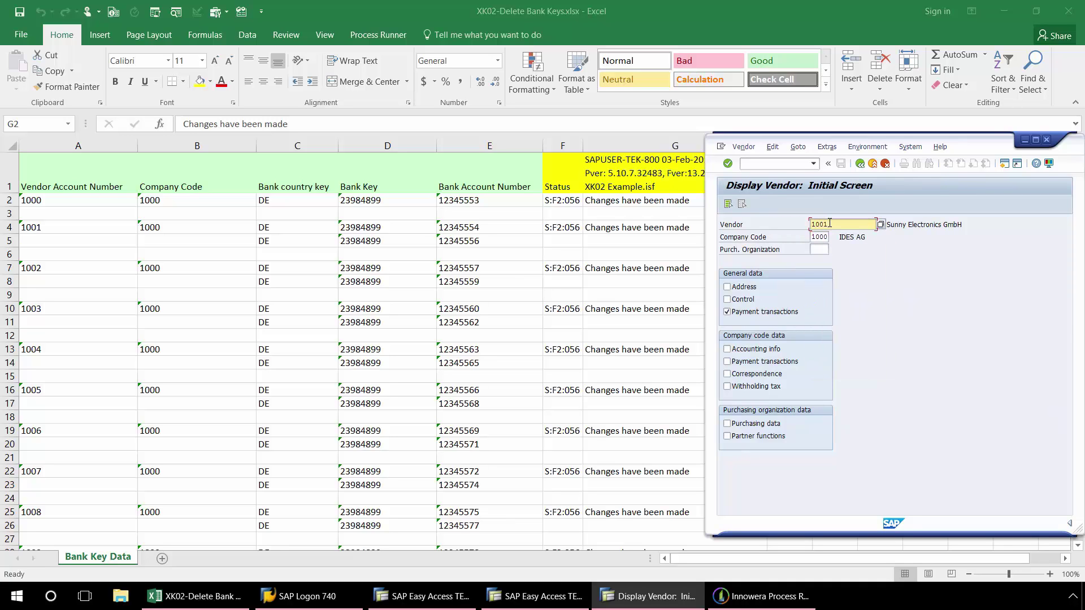
left_click(728, 164)
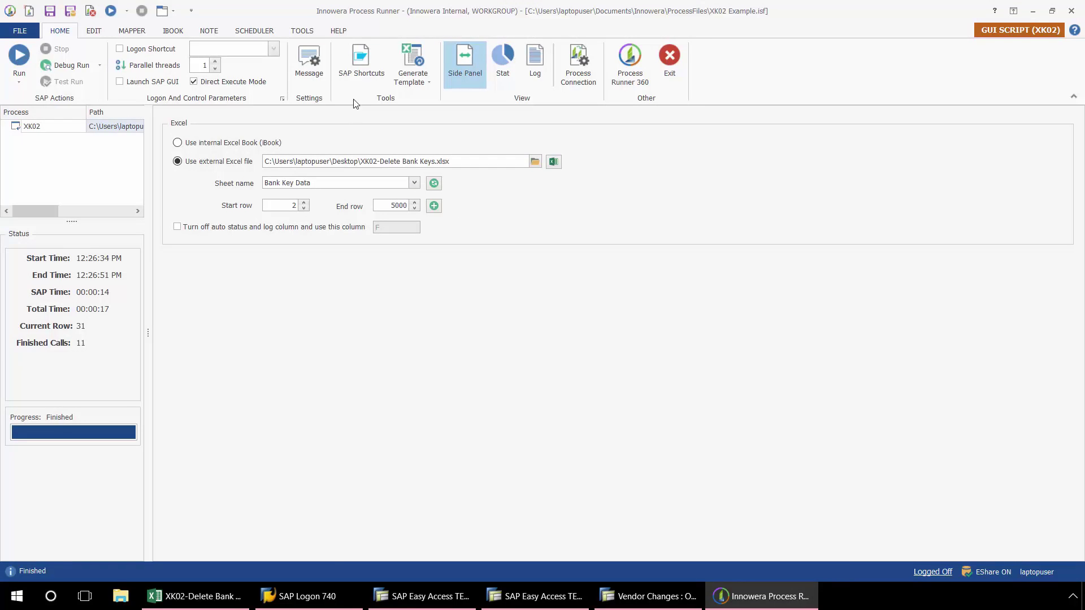
Open Process Runner's help contents from the HELP tab.
left_click(338, 30)
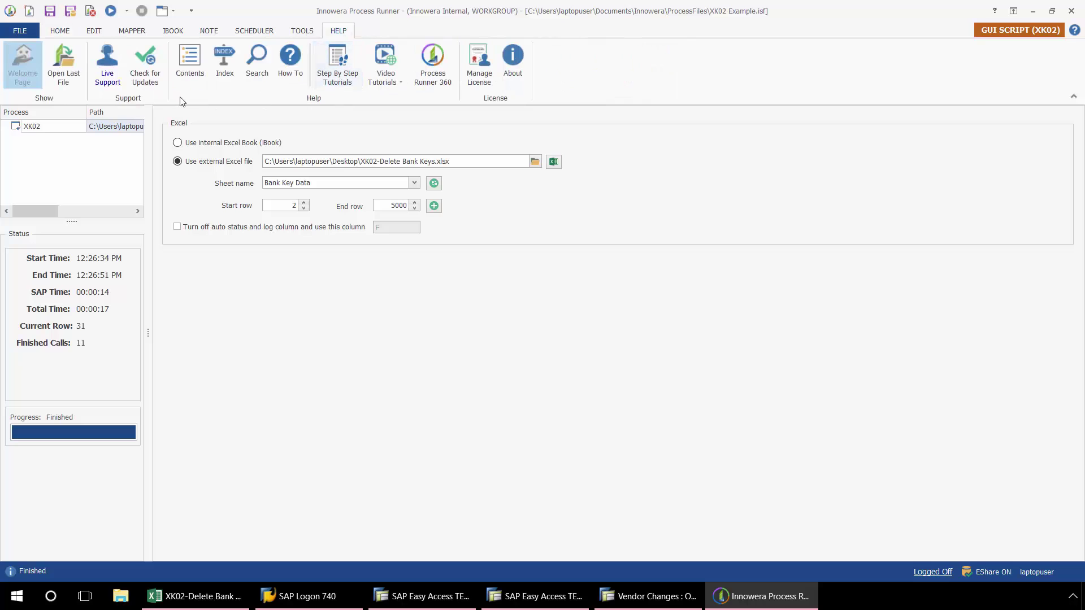
left_click(187, 59)
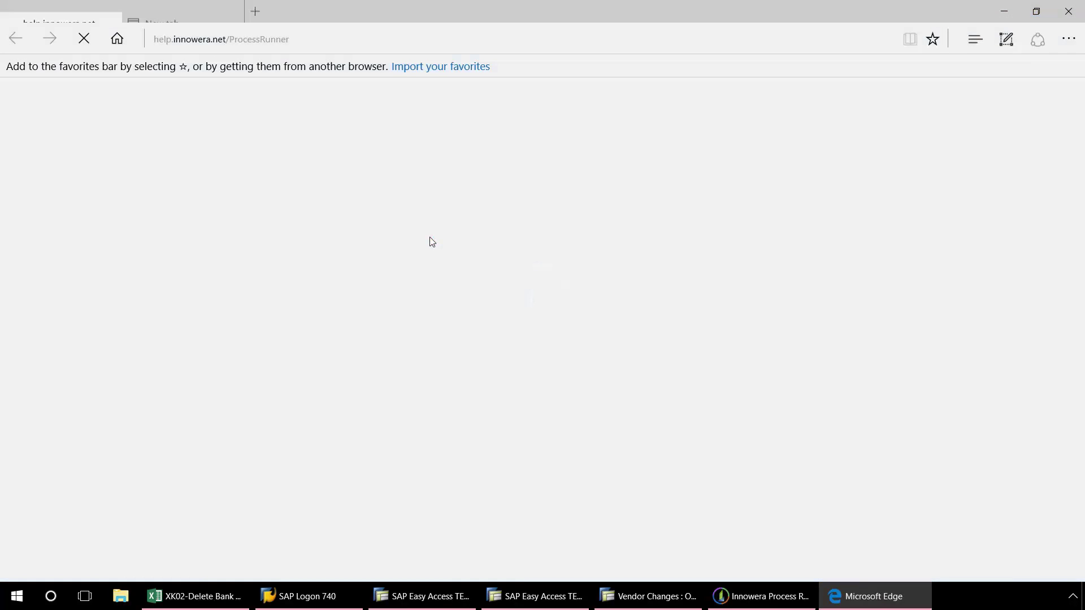